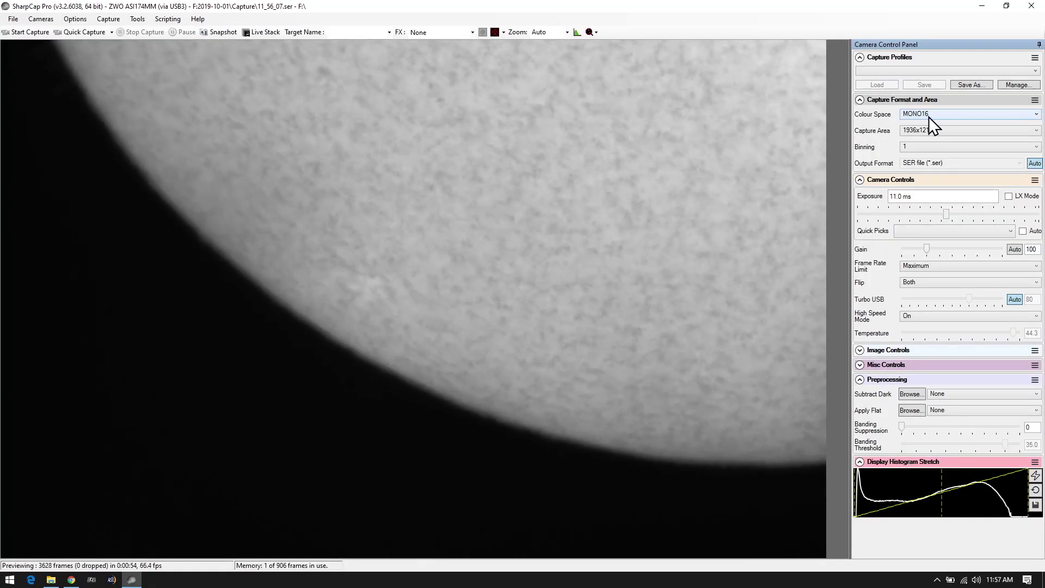
Step: Expand the Colour Space list to show the MONO8 and MONO16 options
left_click(927, 117)
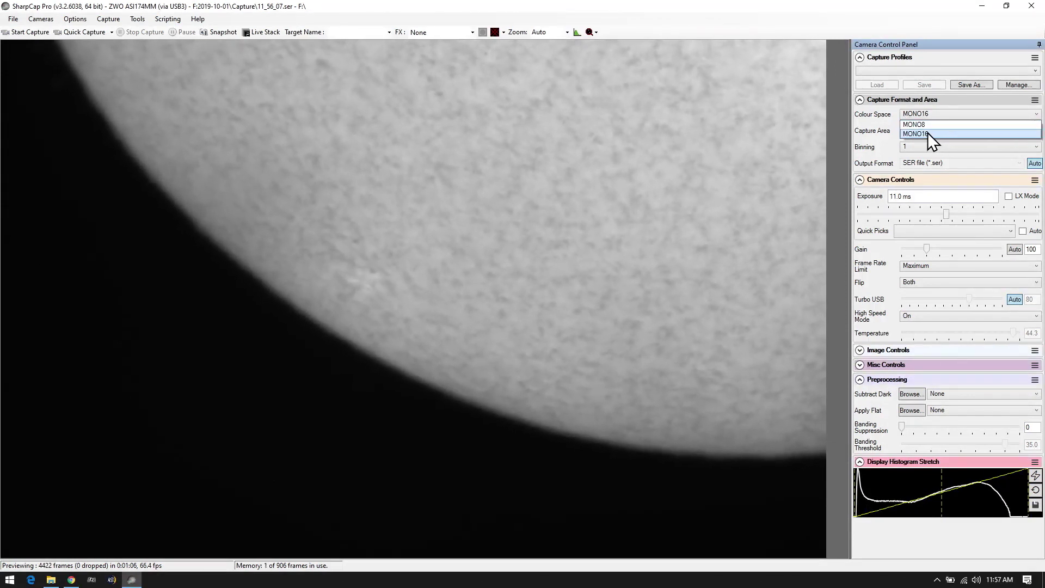
Step: Switch Colour Space to MONO8, then back to MONO16
left_click(912, 127)
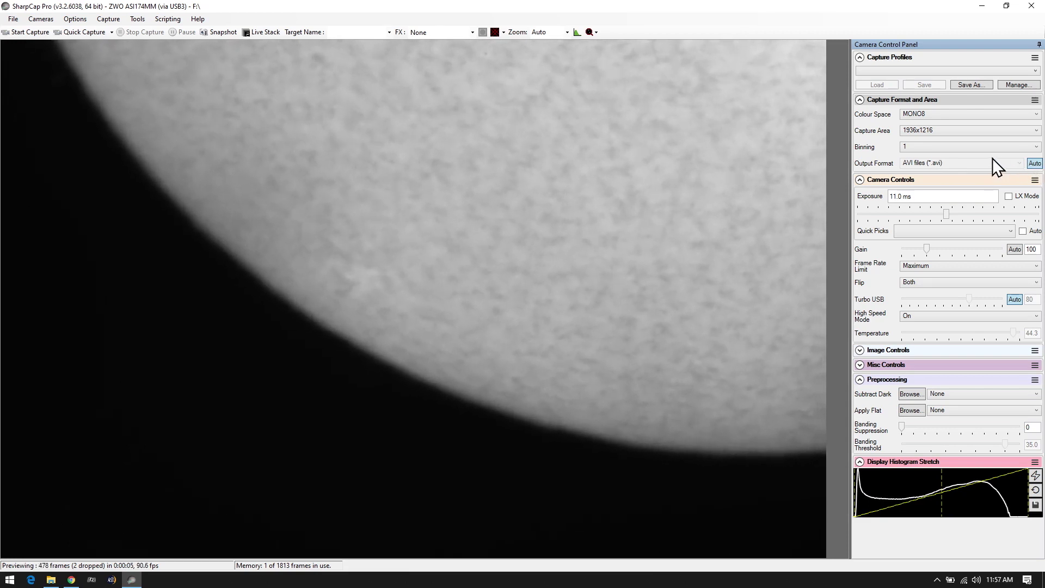
left_click(953, 115)
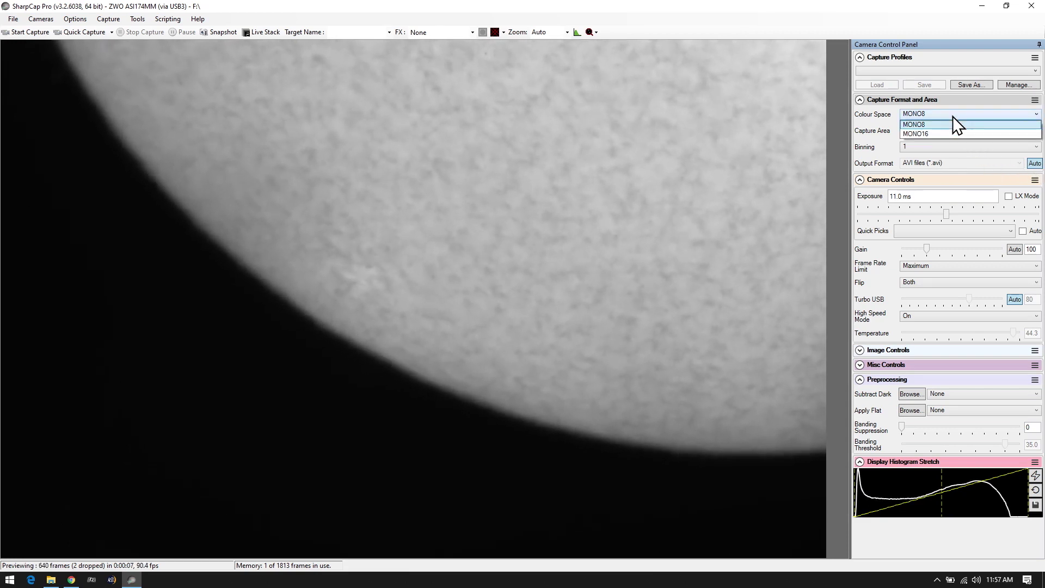
left_click(947, 134)
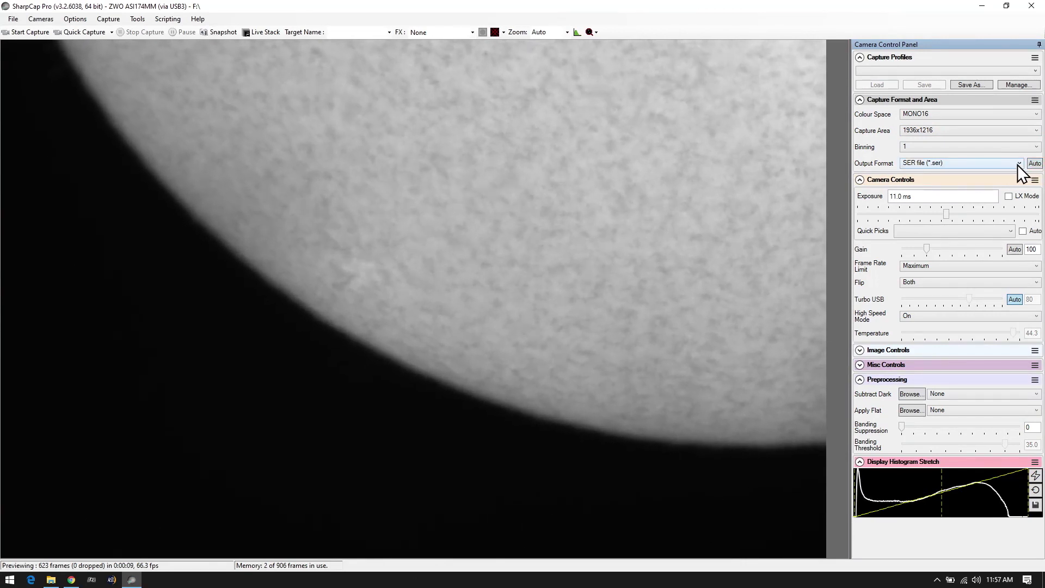
Step: Set Colour Space to MONO8 with SER output kept, and raise exposure to about 25 ms
left_click(1019, 163)
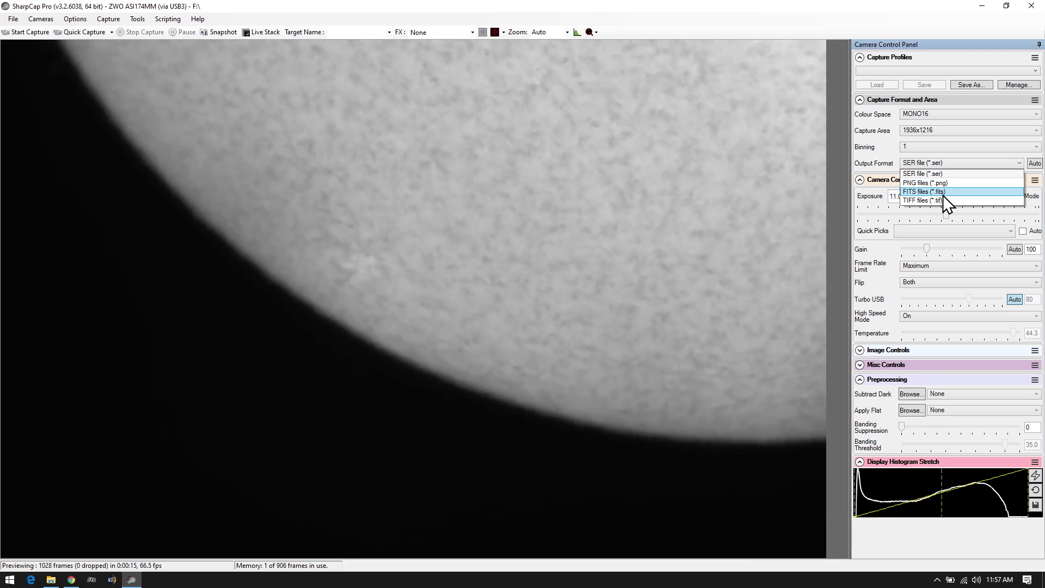
left_click(936, 174)
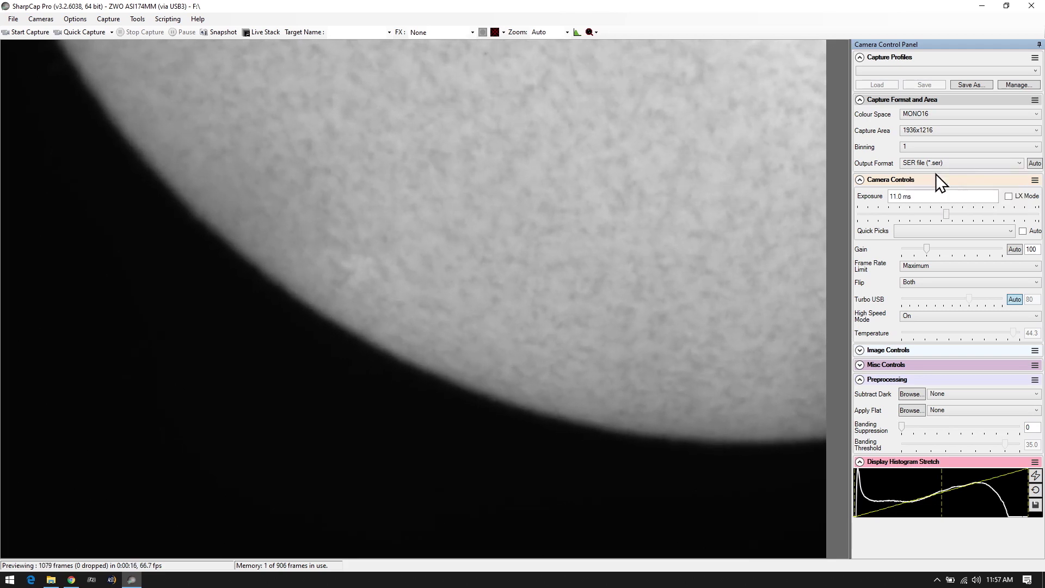
left_click(932, 115)
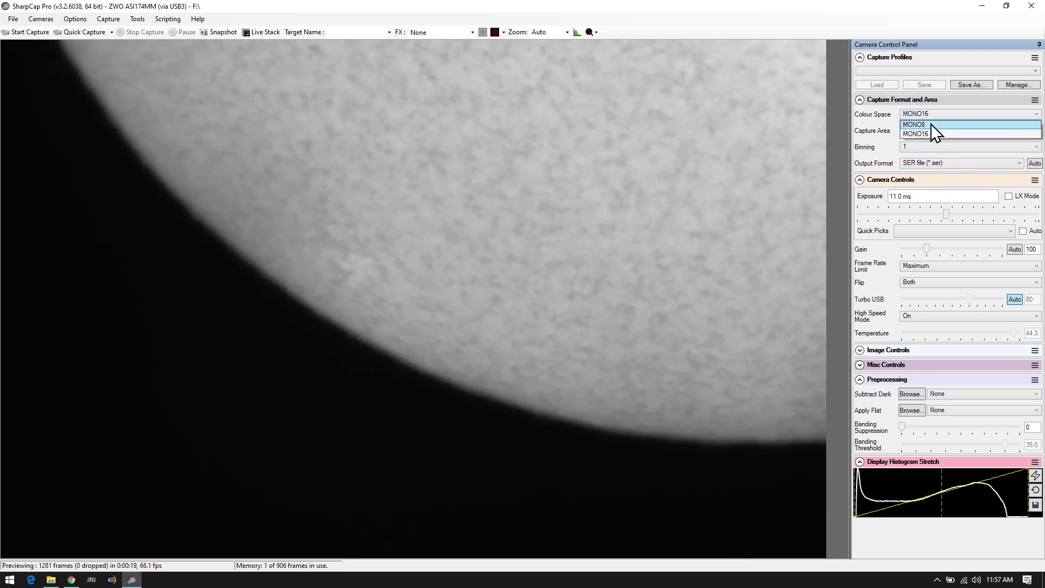
left_click(930, 127)
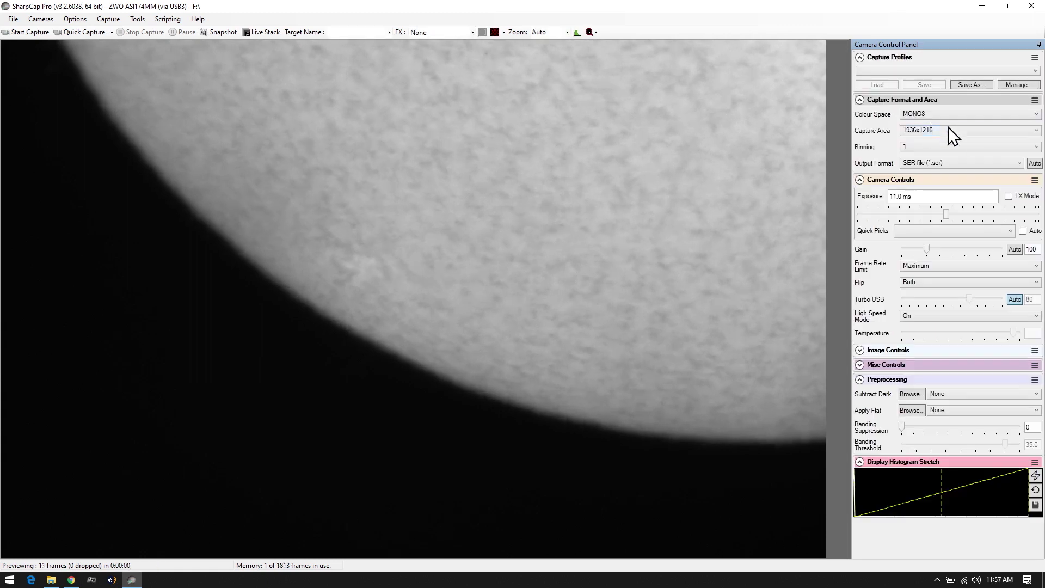
left_click(1019, 163)
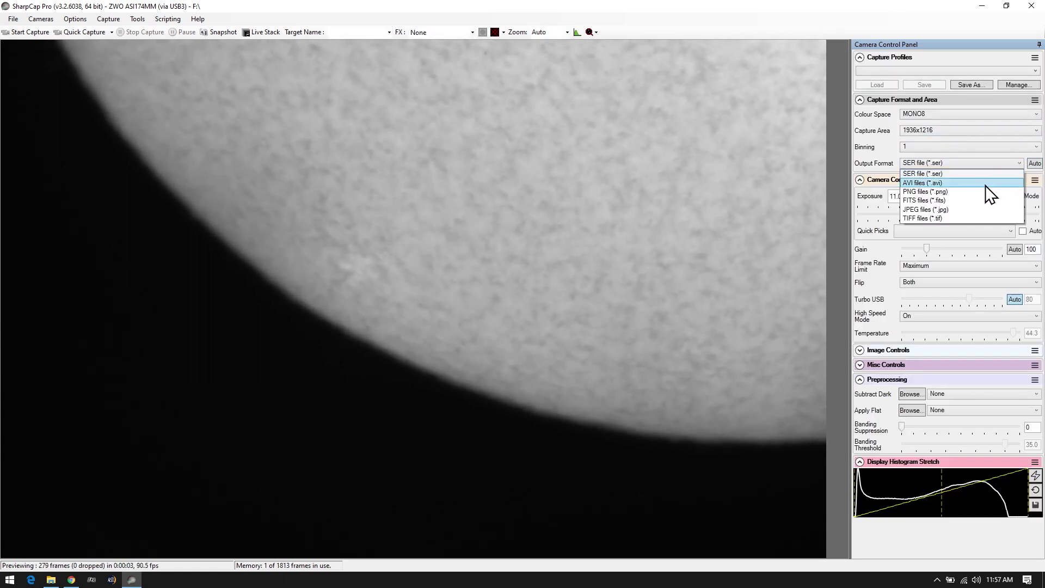
key("Escape")
left_click_drag(945, 215, 859, 195)
Step: Set exposure to 10 ms and switch Colour Space back to MONO16
type("10")
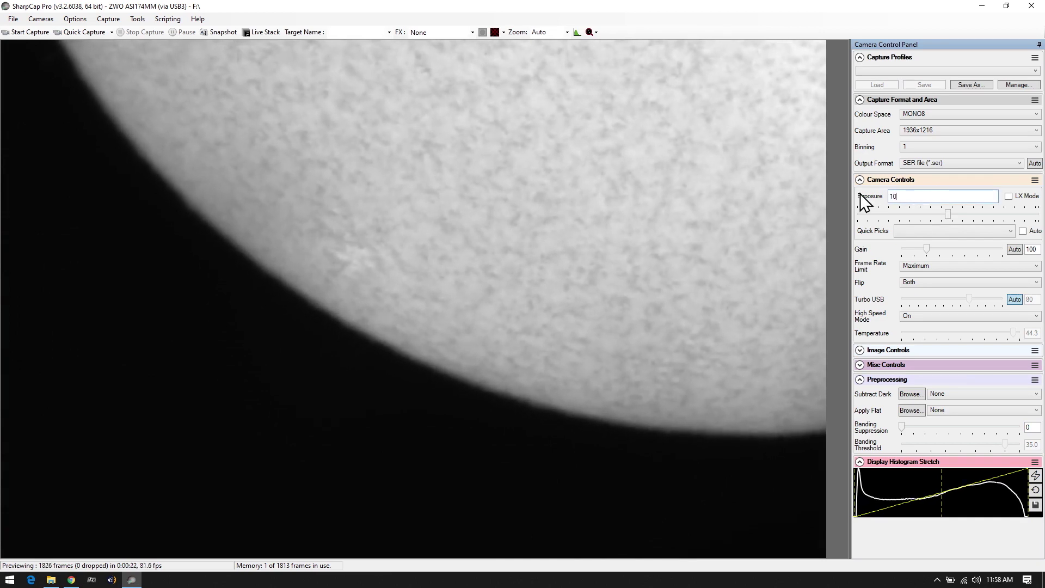
key("Return")
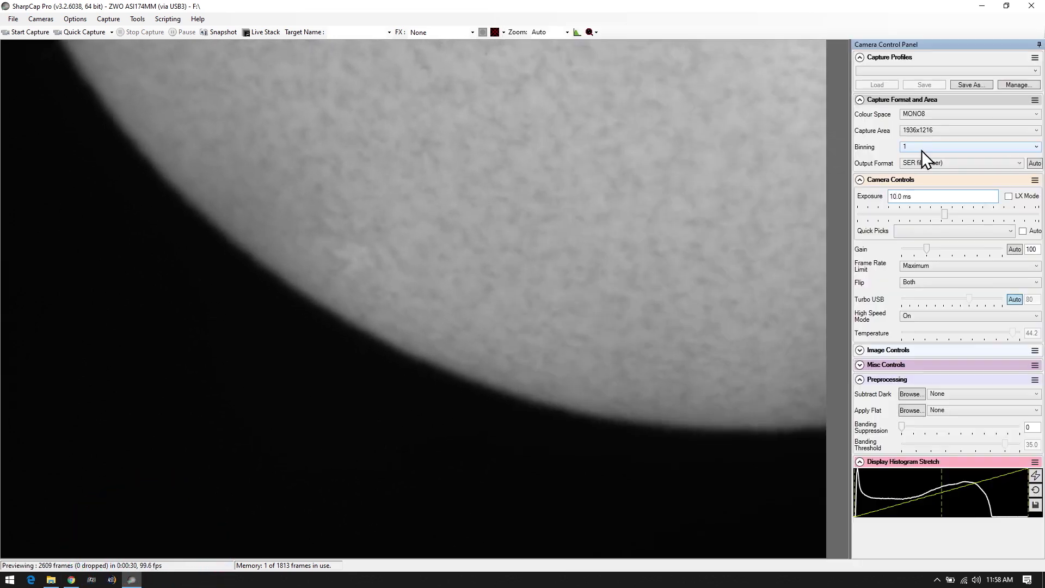
left_click(926, 113)
left_click(923, 134)
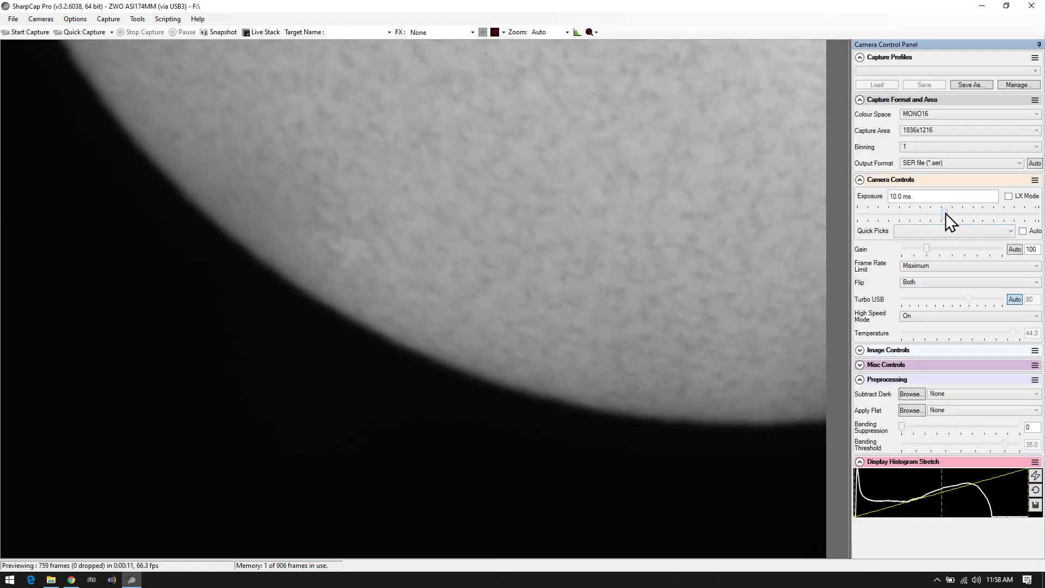
Step: Try a 35.1 ms exposure, then set exposure back to 11 ms
left_click_drag(945, 217, 965, 218)
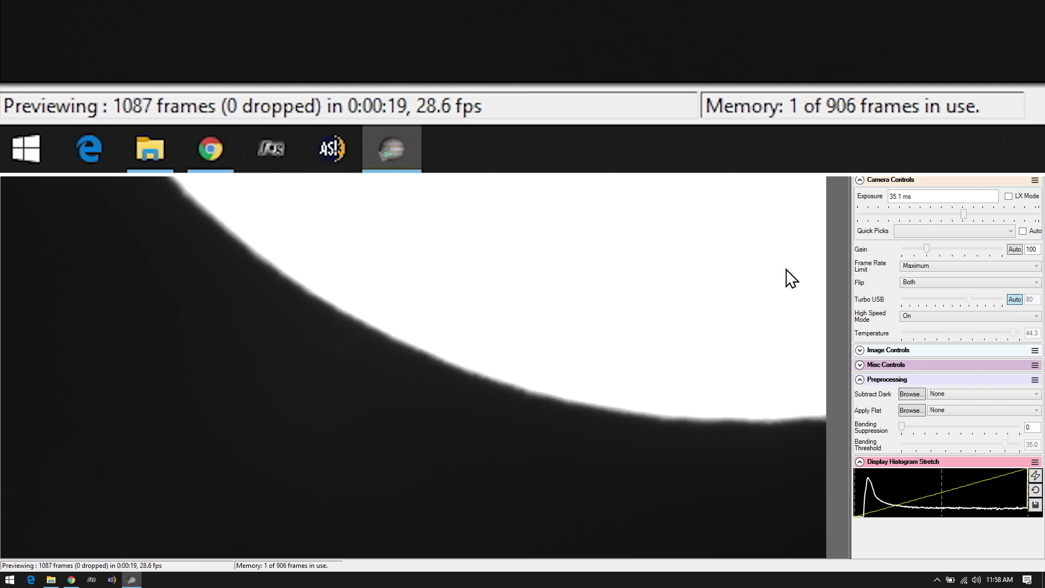
double_click(922, 197)
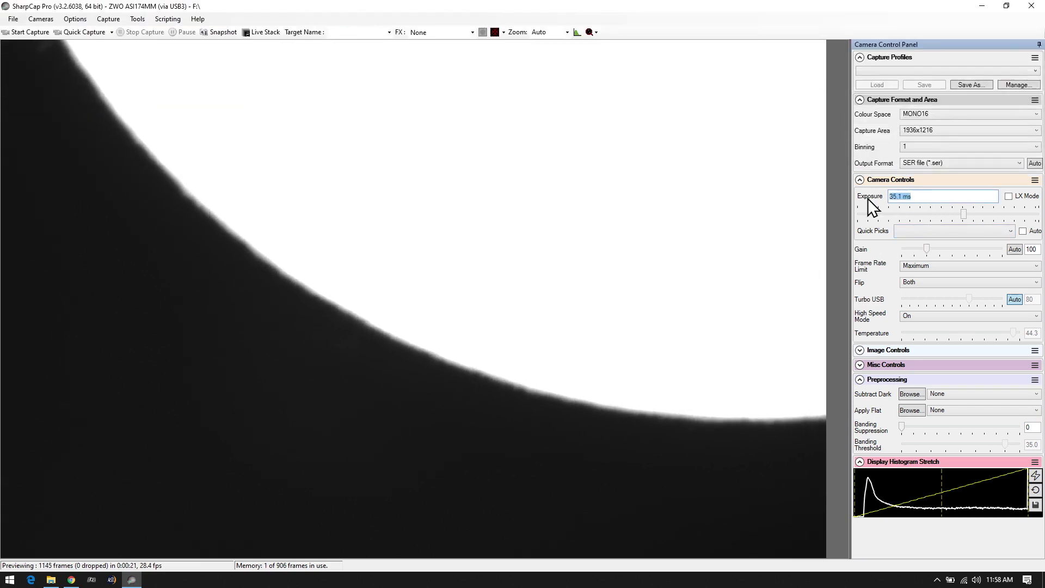
type("11")
key("Return")
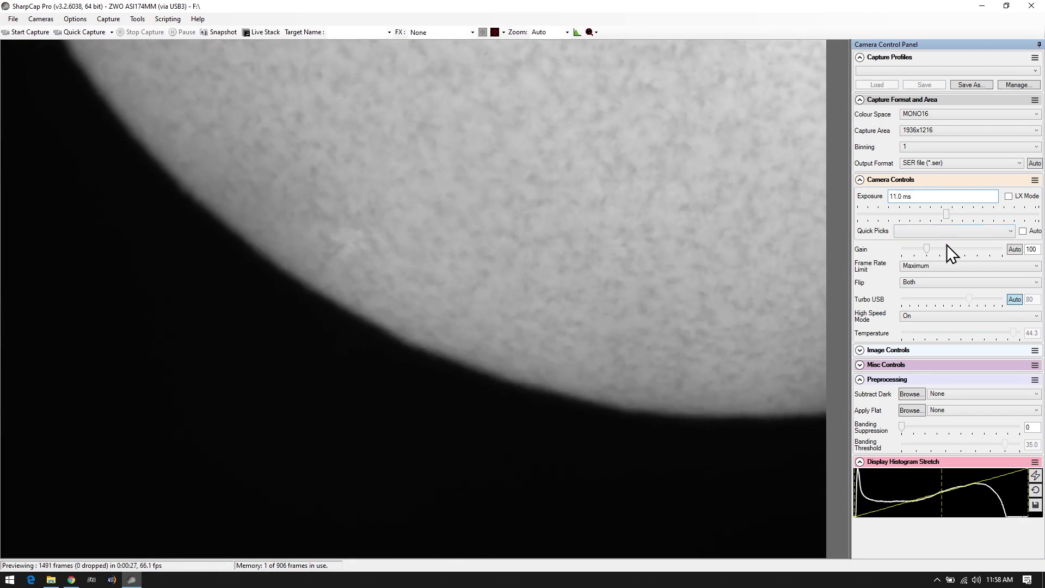
Step: Raise the gain to brighten the preview, then reset gain to 100
mouse_move(927, 248)
left_mouse_down()
mouse_move(1017, 257)
mouse_move(932, 258)
left_mouse_up()
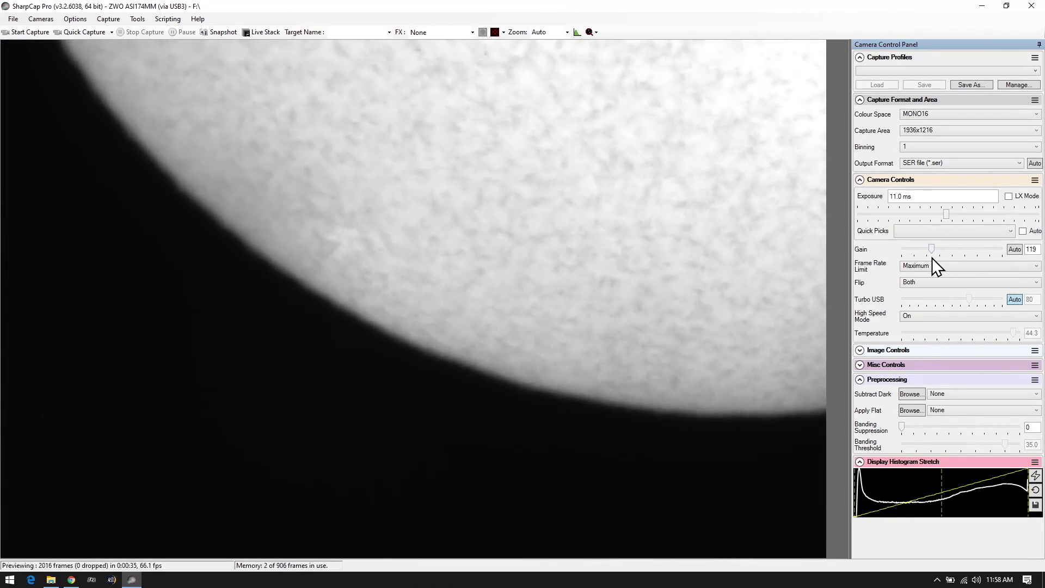
double_click(1032, 252)
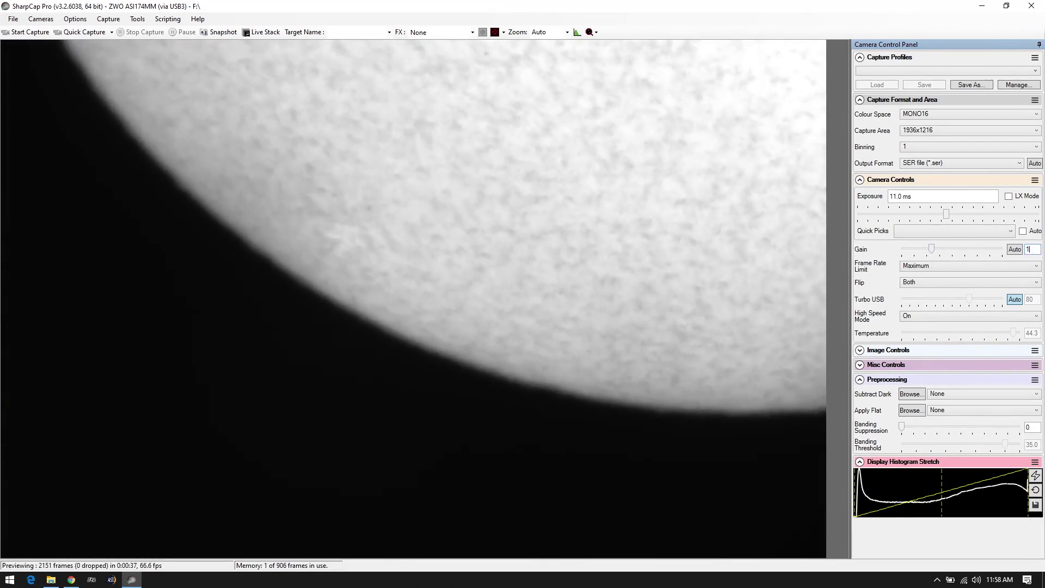
type("100")
key("Return")
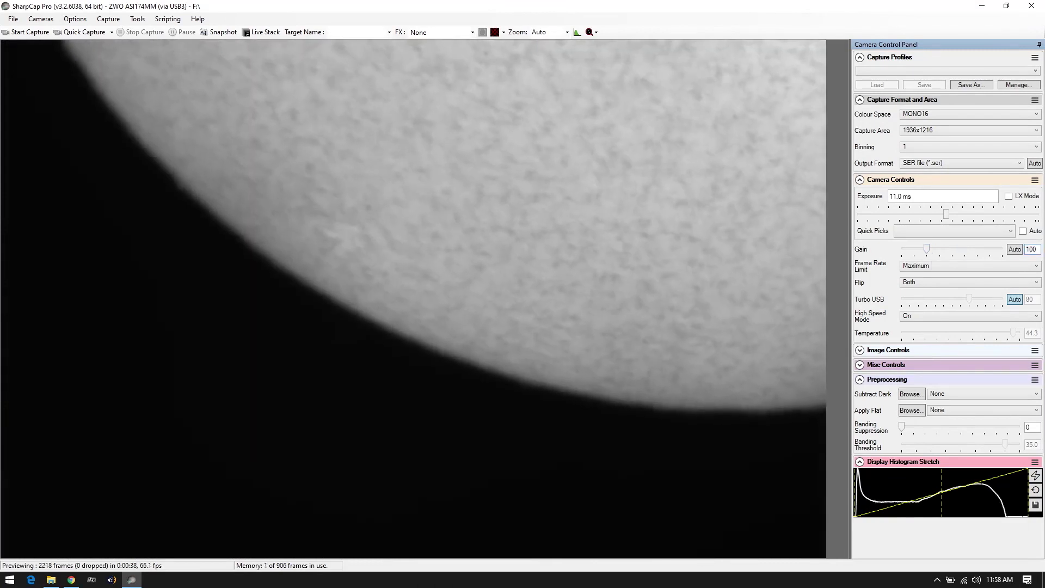
left_click(926, 316)
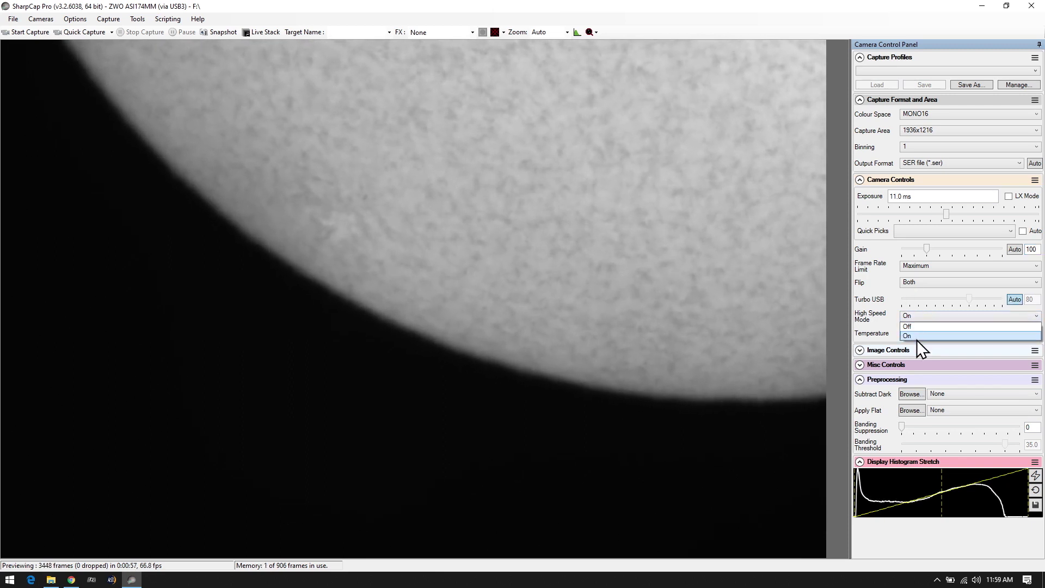
left_click(915, 331)
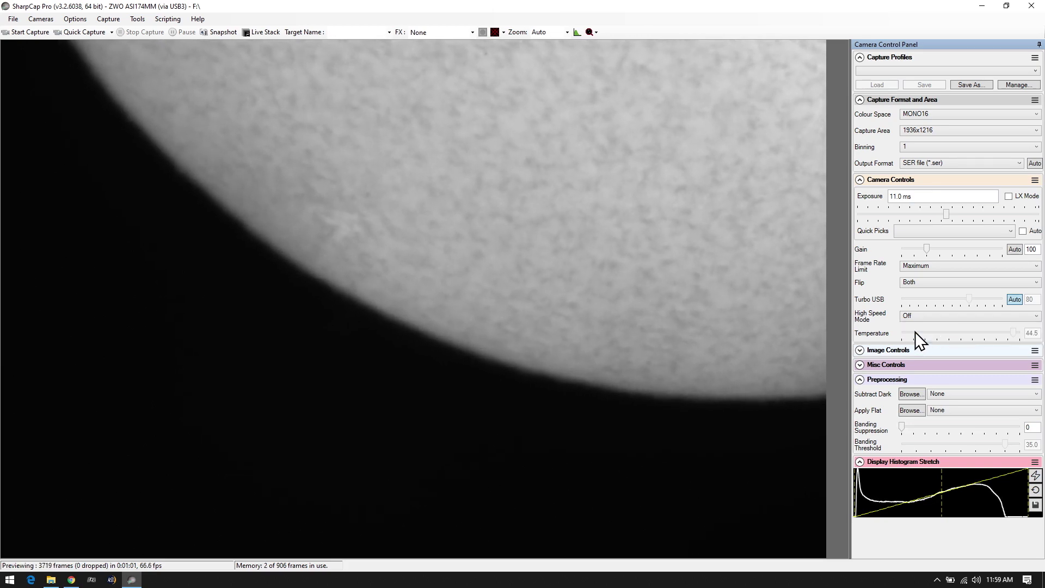
left_click(941, 318)
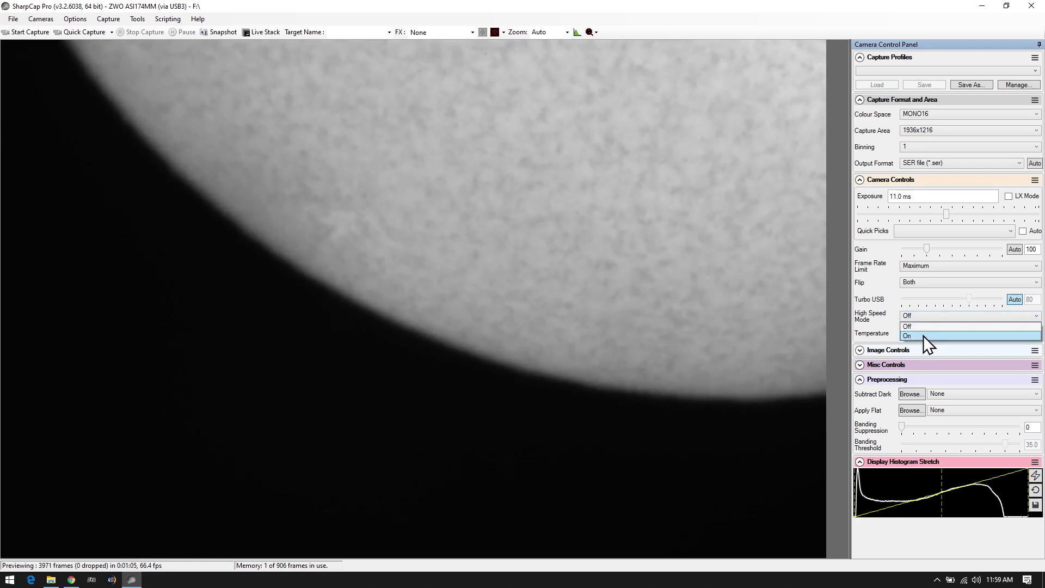
left_click(923, 335)
left_click(890, 349)
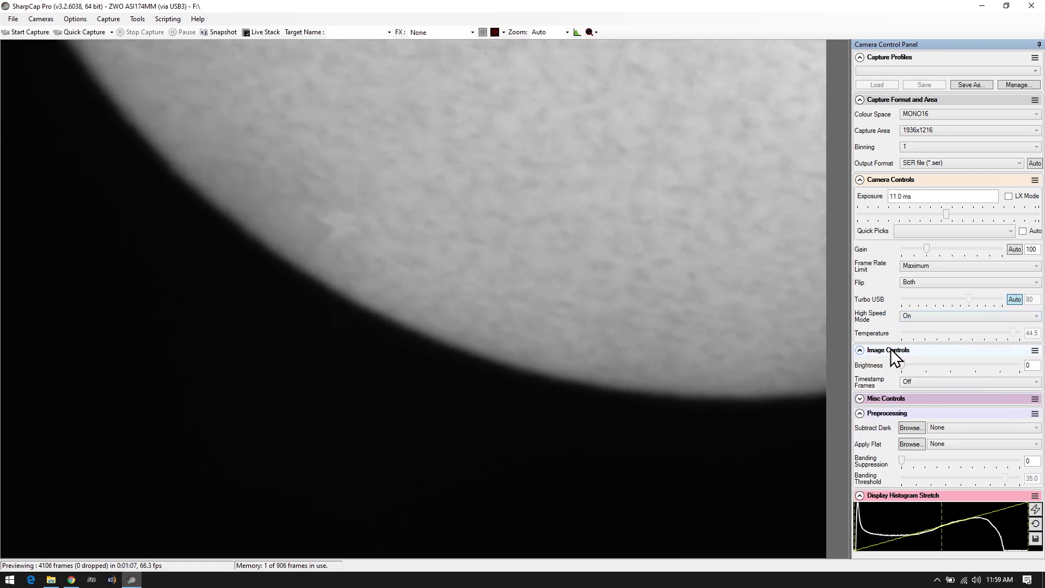
left_click(921, 382)
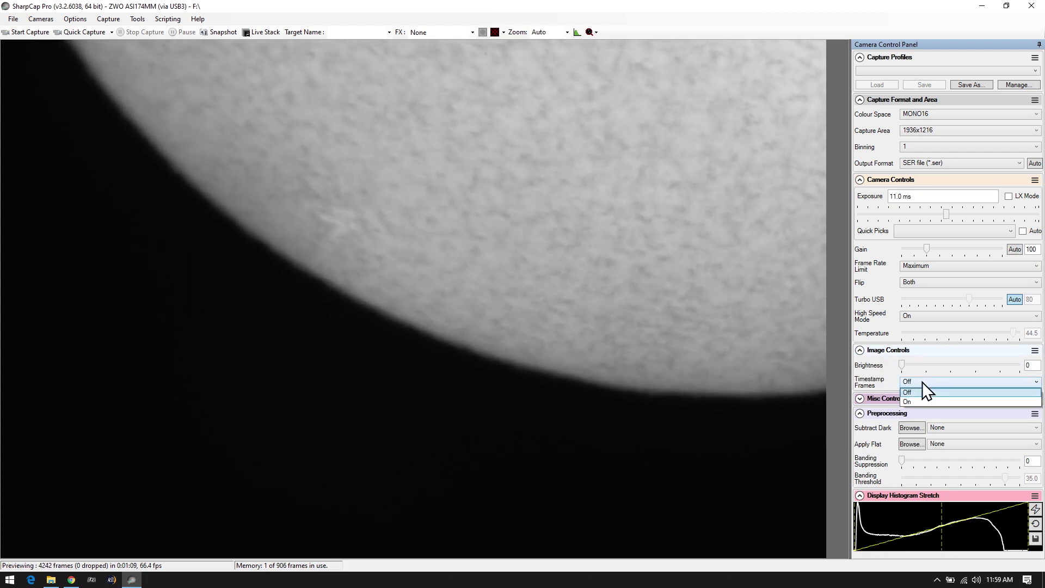
left_click(920, 397)
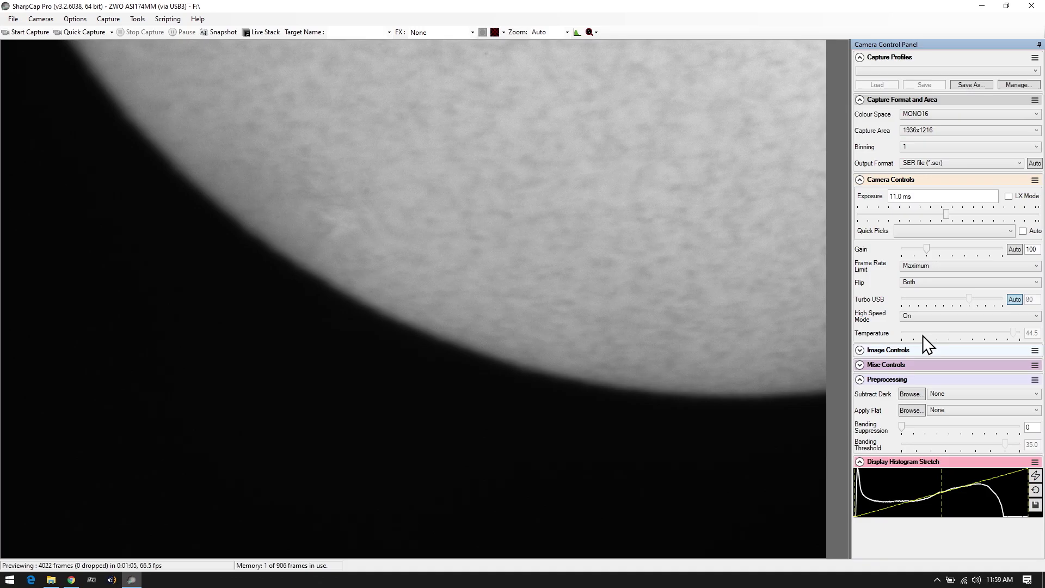
Step: Turn Timestamp Frames on under image controls, then set it back to Off
left_click(890, 349)
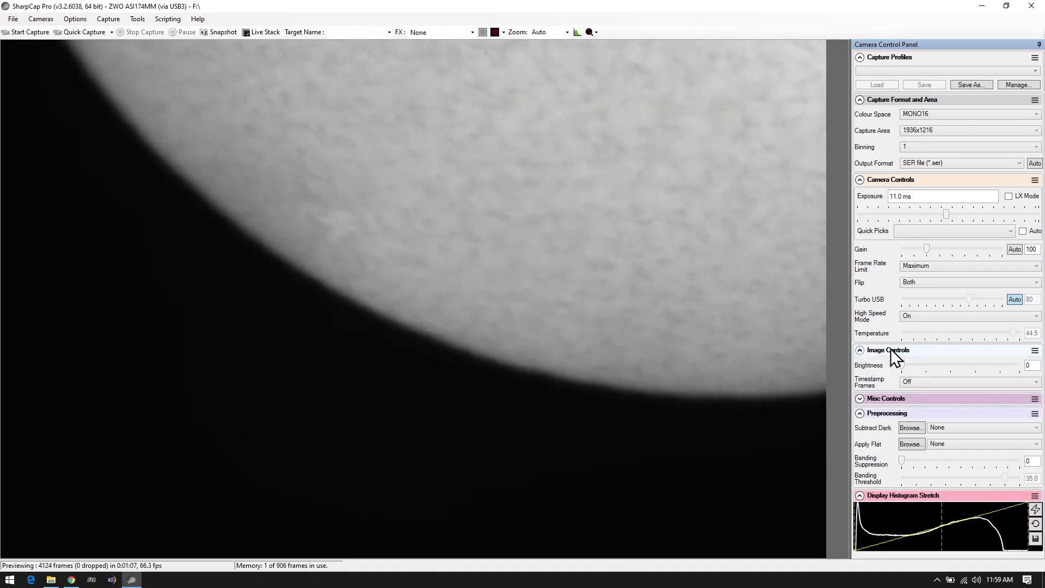
left_click(921, 381)
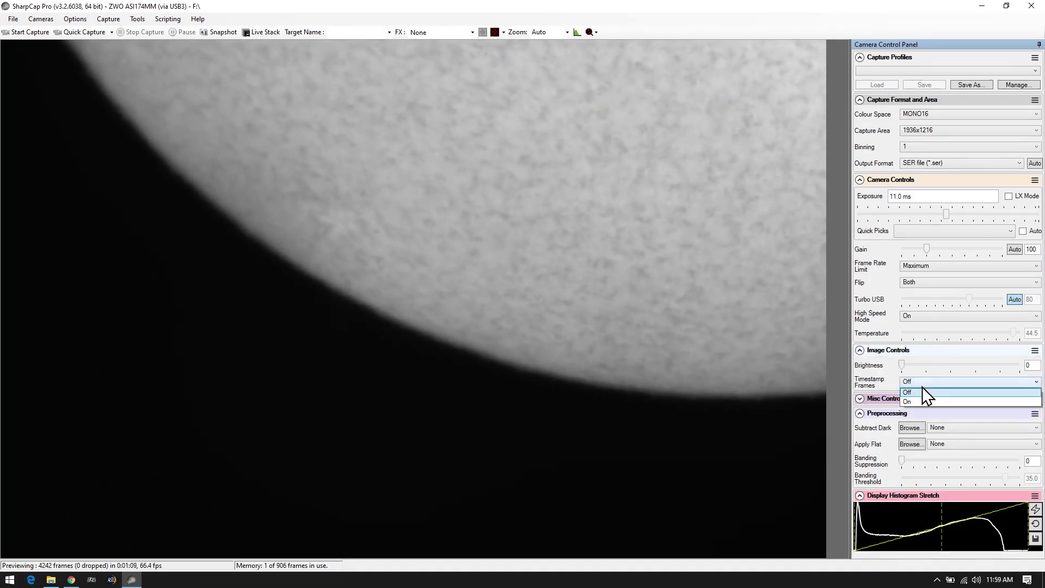
left_click(919, 401)
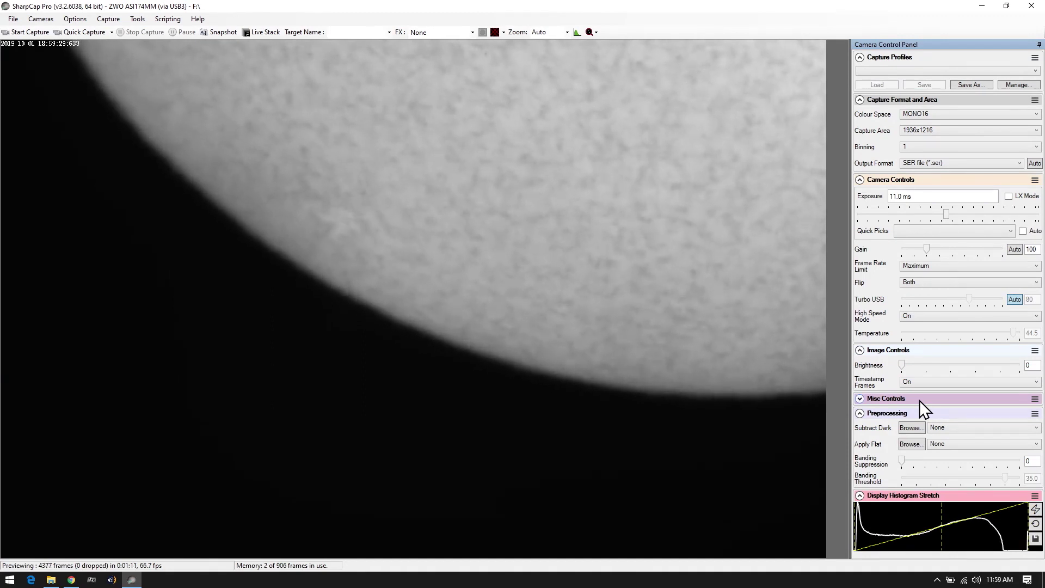
left_click(39, 37)
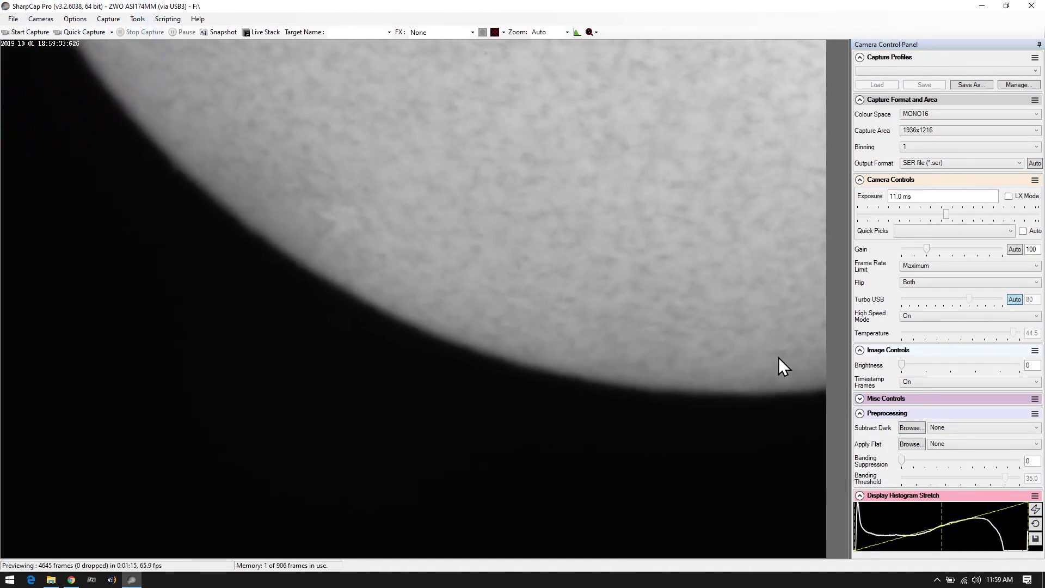
left_click(916, 384)
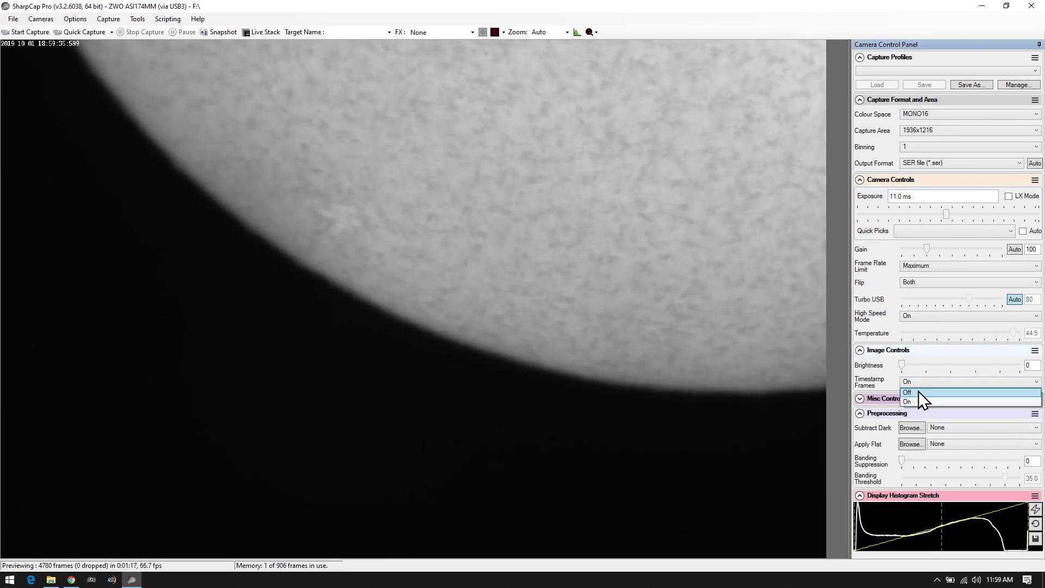
left_click(920, 393)
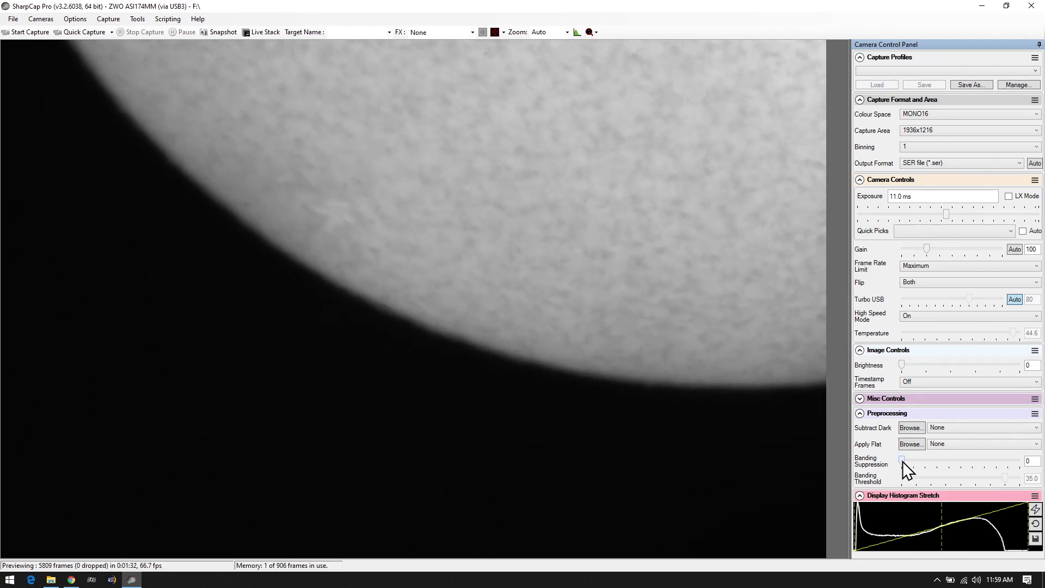
left_click_drag(903, 461, 876, 454)
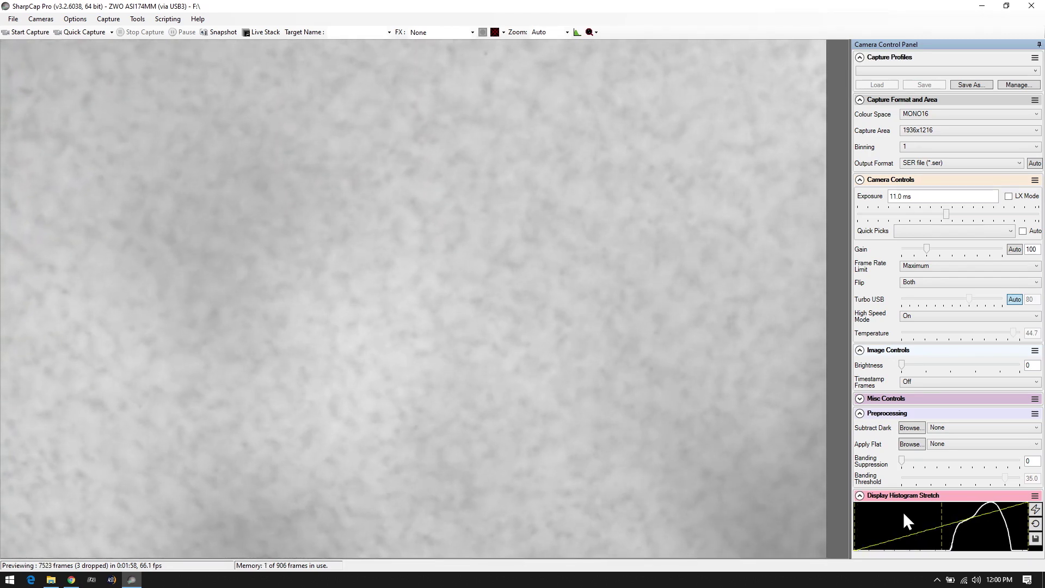
left_click(1036, 510)
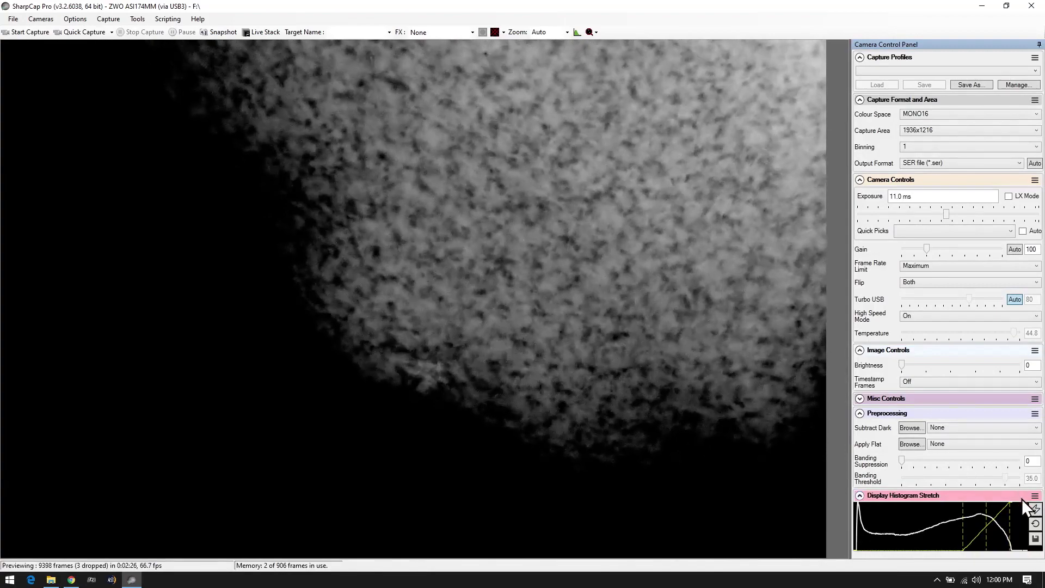
left_click(1035, 523)
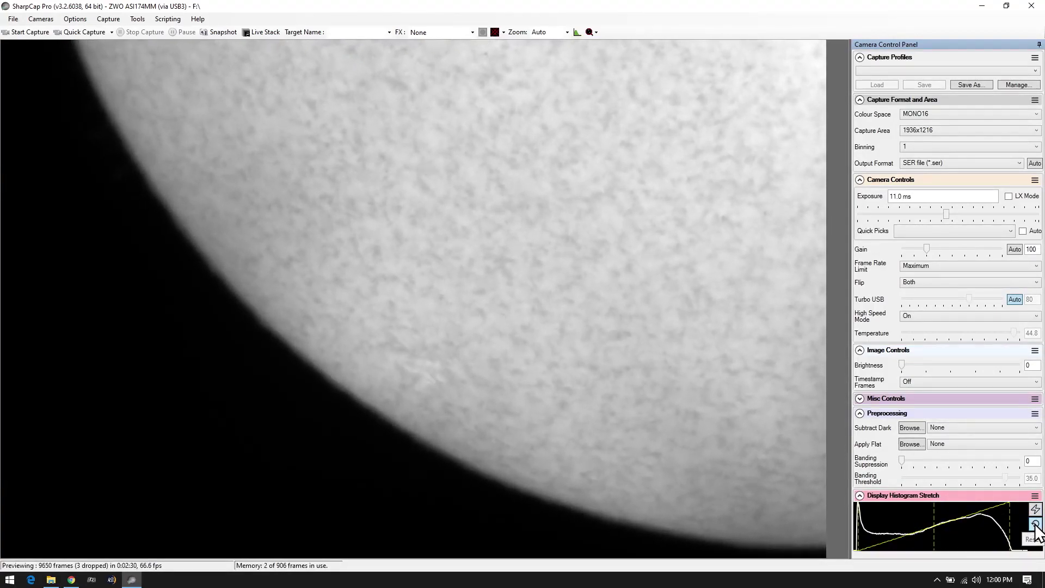
left_click(1034, 525)
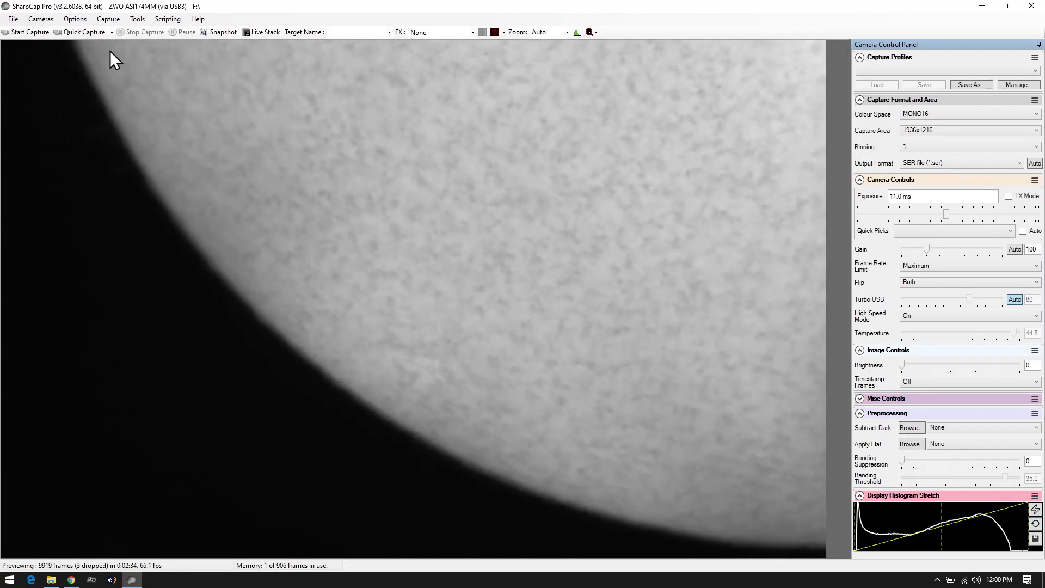
Step: Choose 2000 Frames from the Quick Capture options to record the sun
left_click(112, 31)
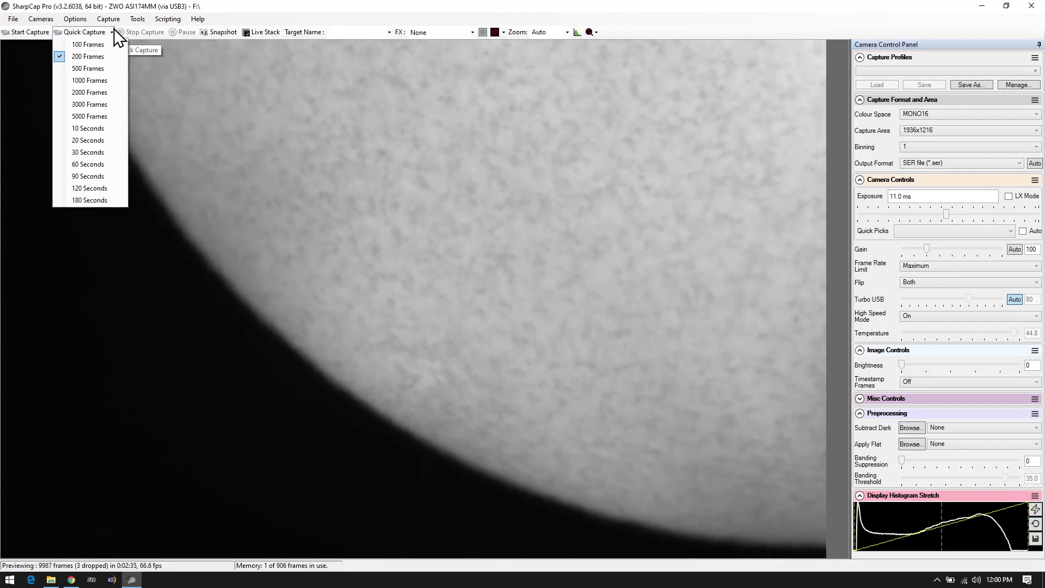
left_click(94, 94)
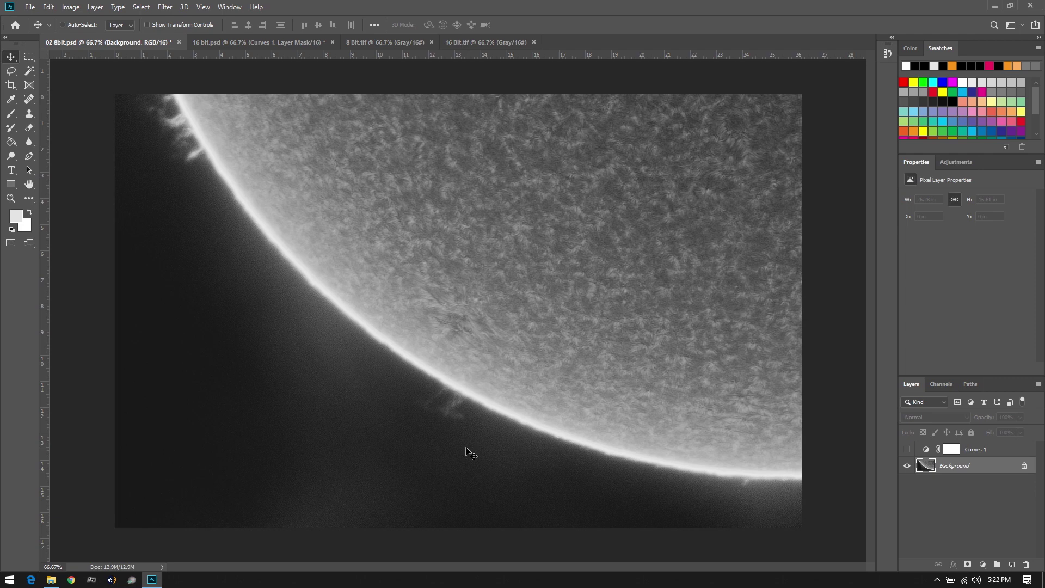
Step: Compare the processed 8-bit and 16-bit solar images side by side
left_click(241, 42)
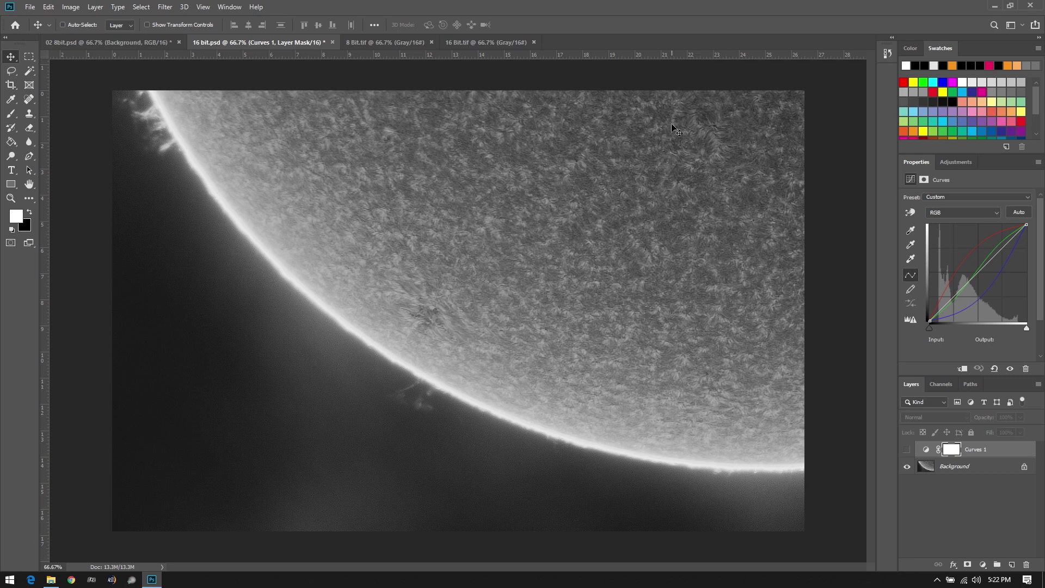
left_click(88, 43)
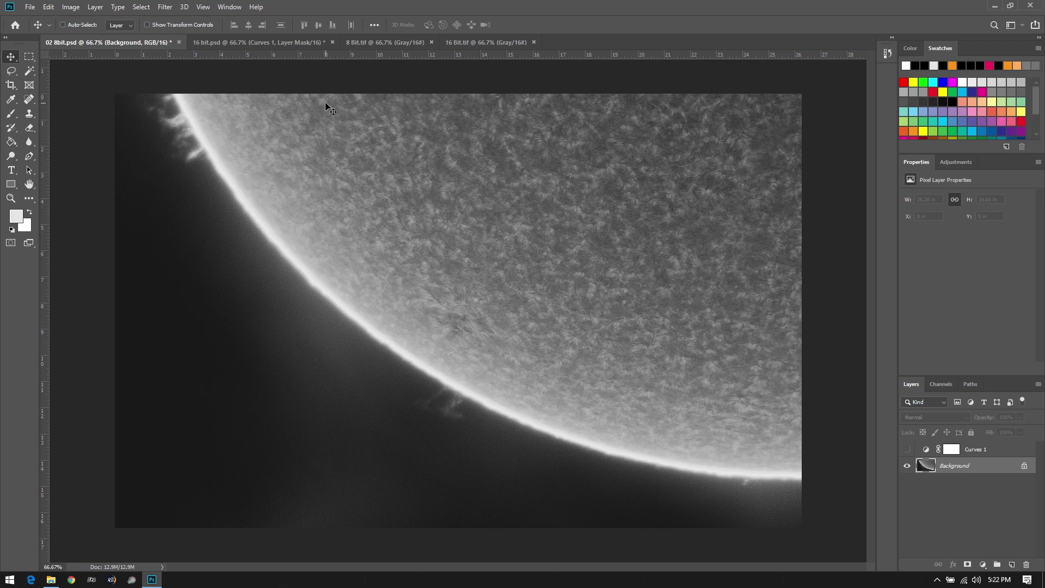
left_click(261, 38)
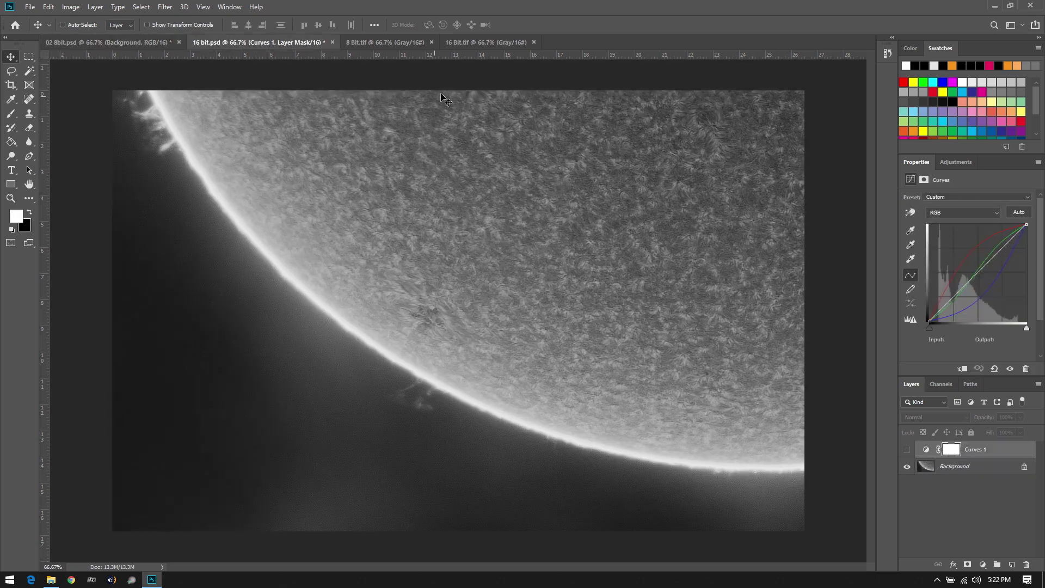
Step: Flip between the raw 8 Bit.tif and 16 Bit.tif captures, ending on 8 Bit.tif
left_click(394, 40)
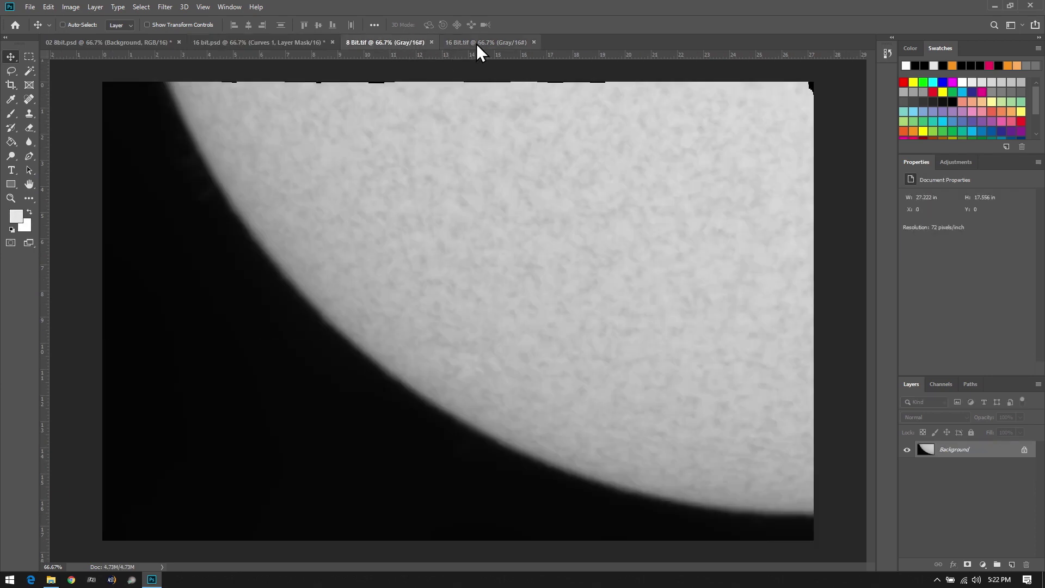
left_click(478, 44)
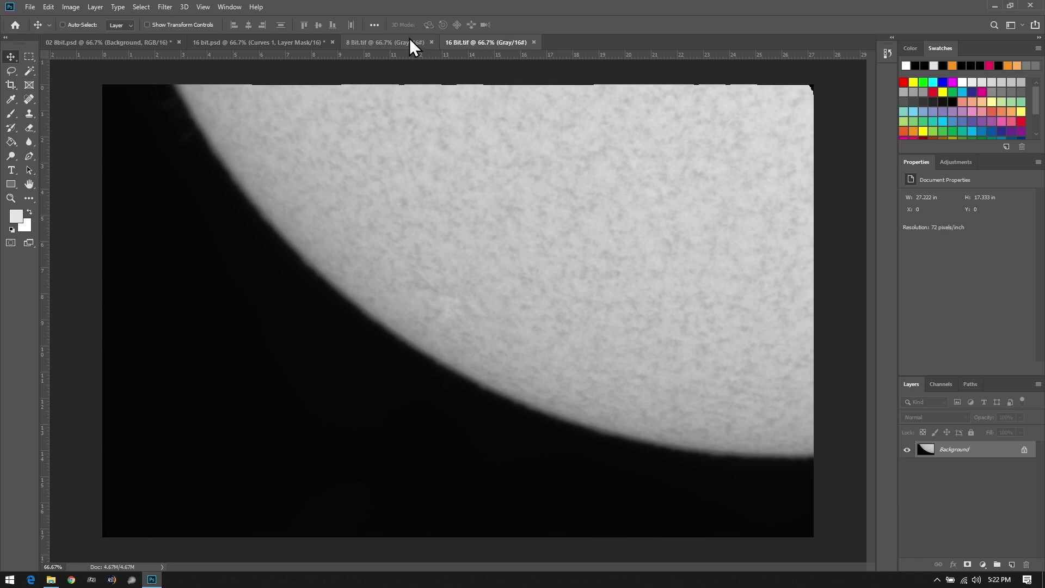
left_click(410, 39)
left_click(469, 41)
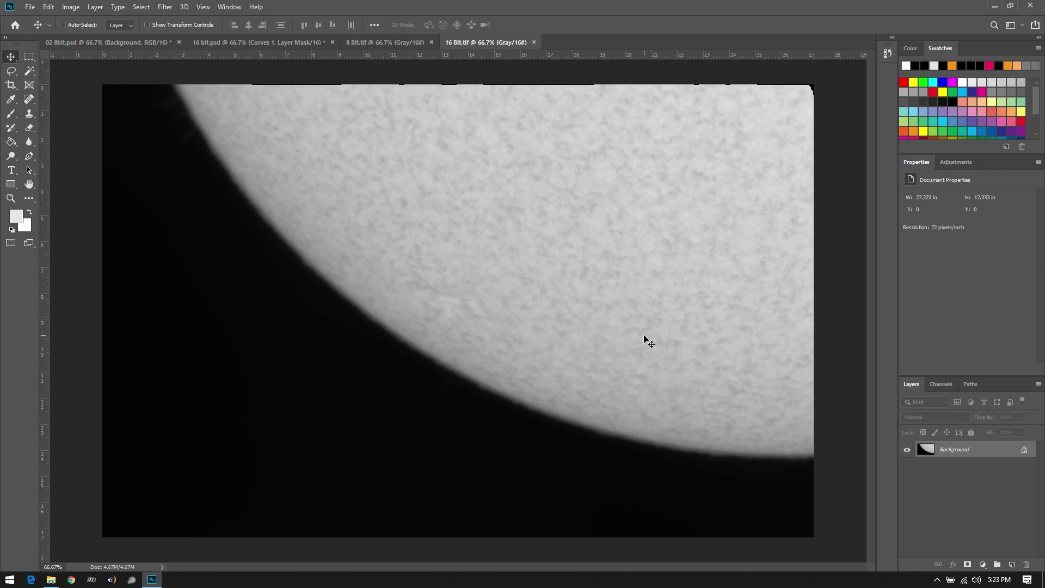
left_click(381, 41)
left_click(480, 40)
left_click(389, 43)
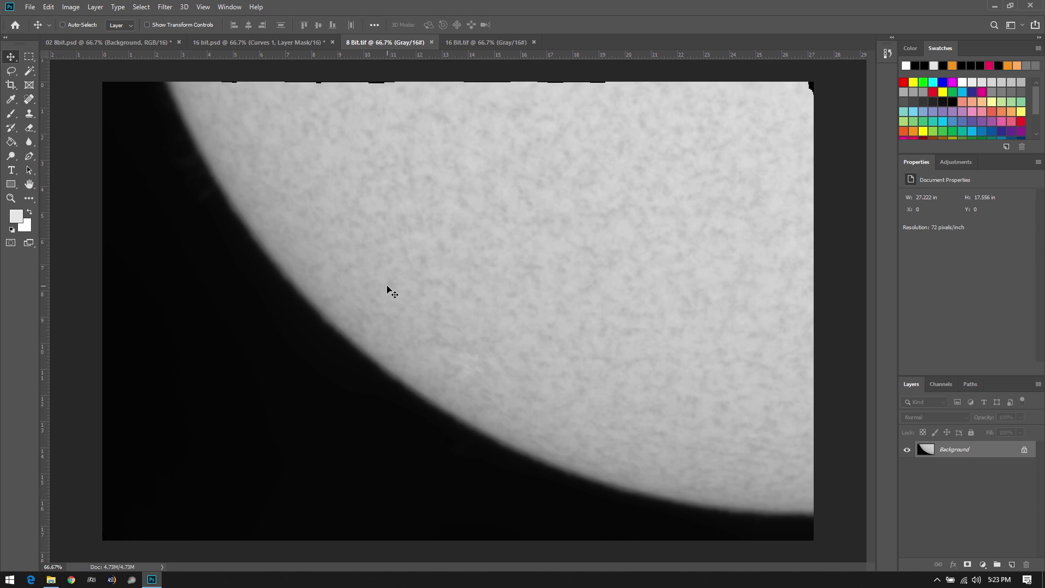
left_click(481, 42)
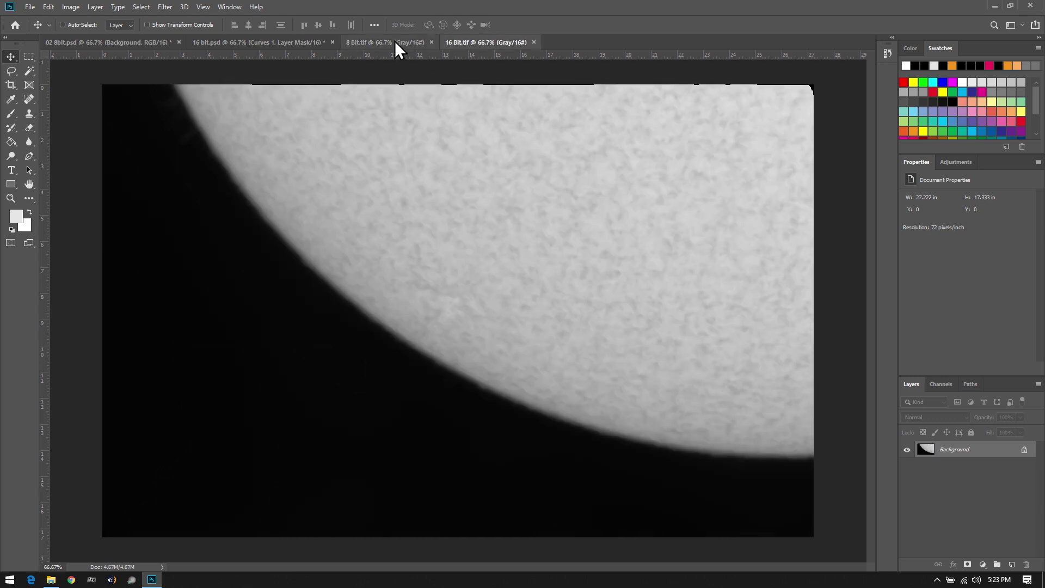
left_click(394, 41)
left_click(475, 42)
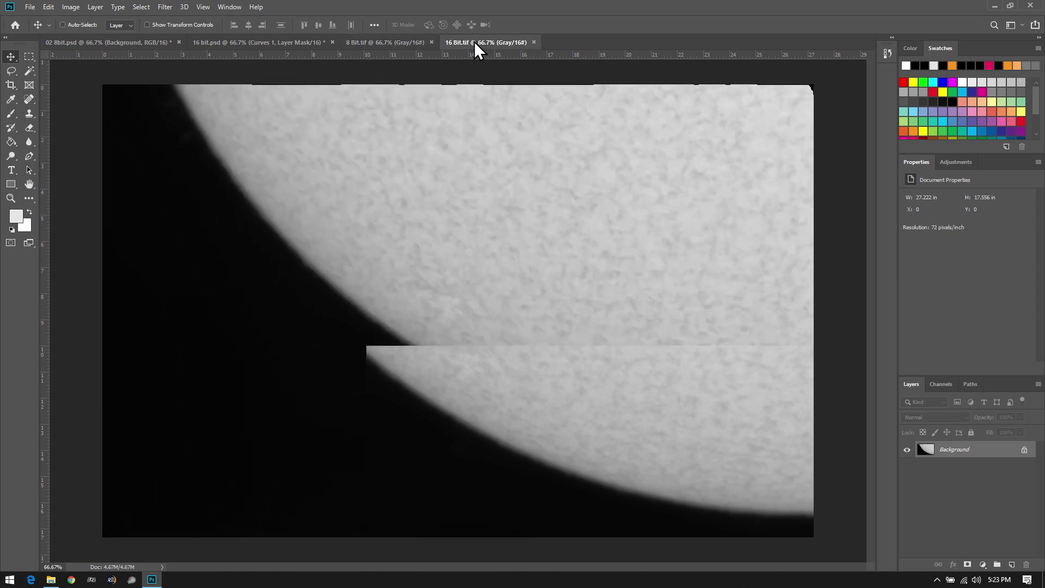
left_click(394, 43)
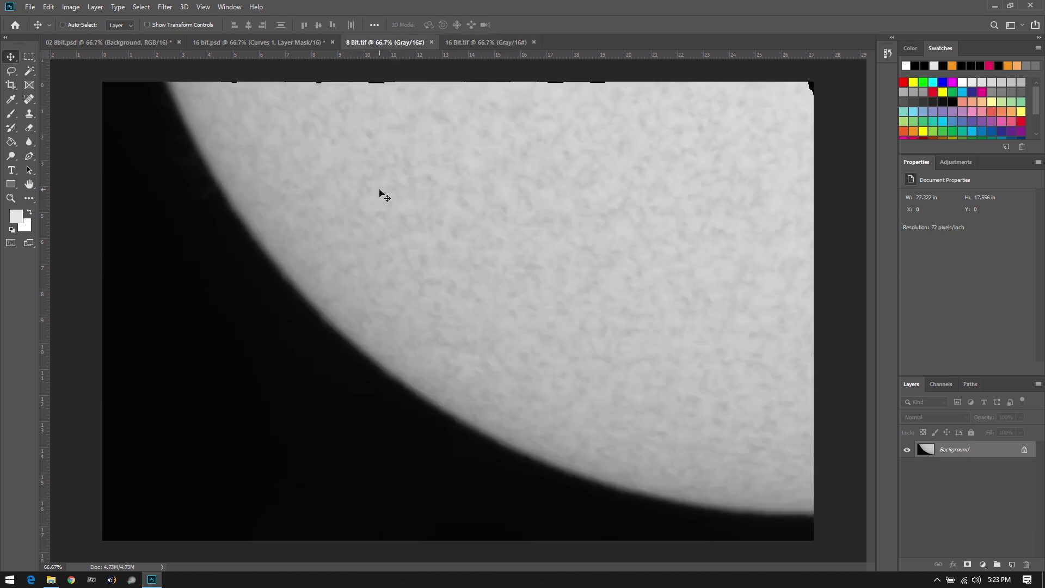
Step: Preview Levels on 8 Bit.tif with input levels 0, 1.77 and 212, then cancel
key("ctrl+l")
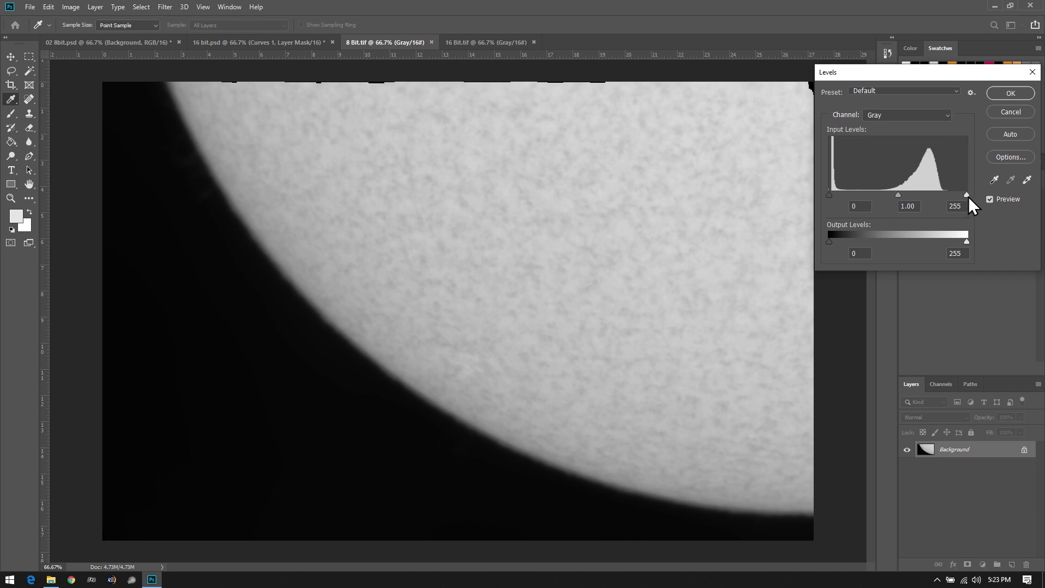
left_click_drag(966, 196, 944, 193)
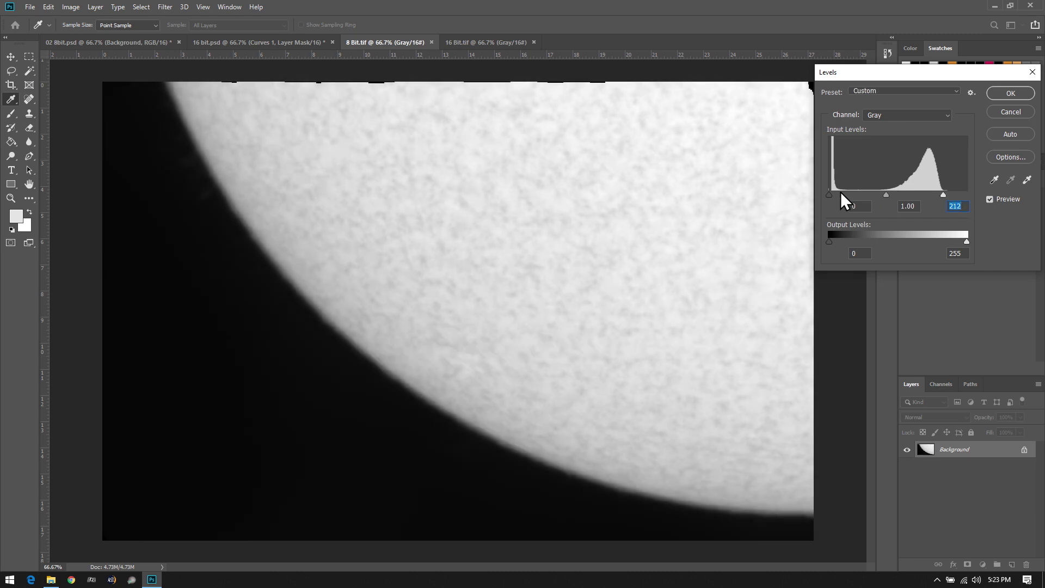
left_click_drag(830, 193, 877, 201)
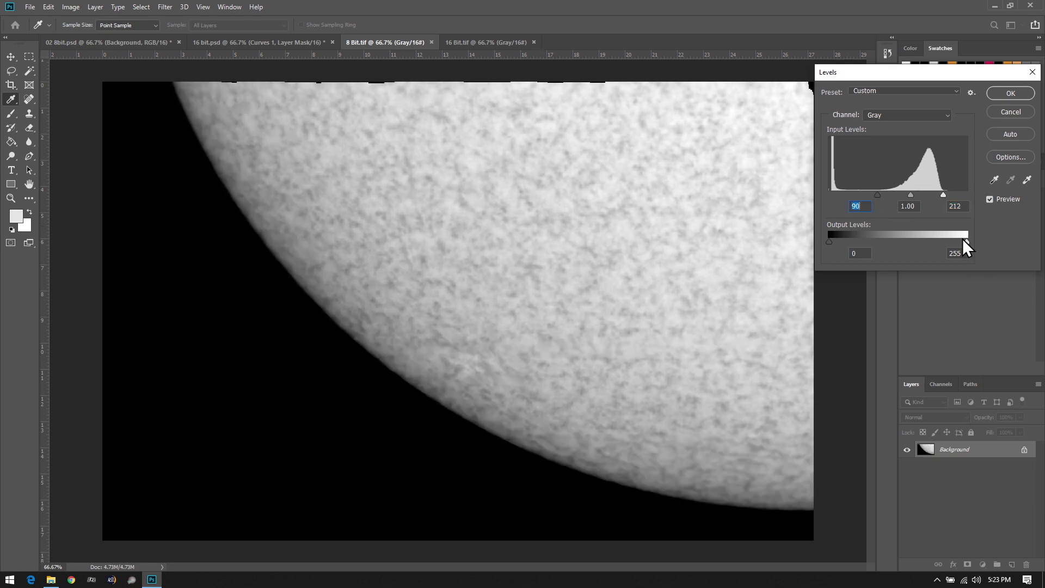
left_click_drag(909, 194, 826, 196)
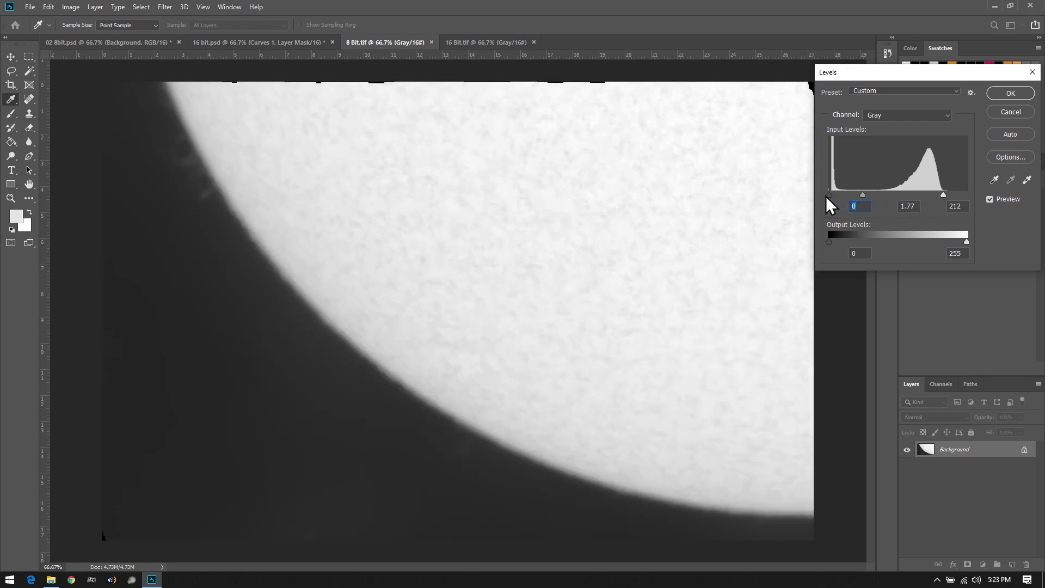
left_click(1020, 113)
left_click(75, 3)
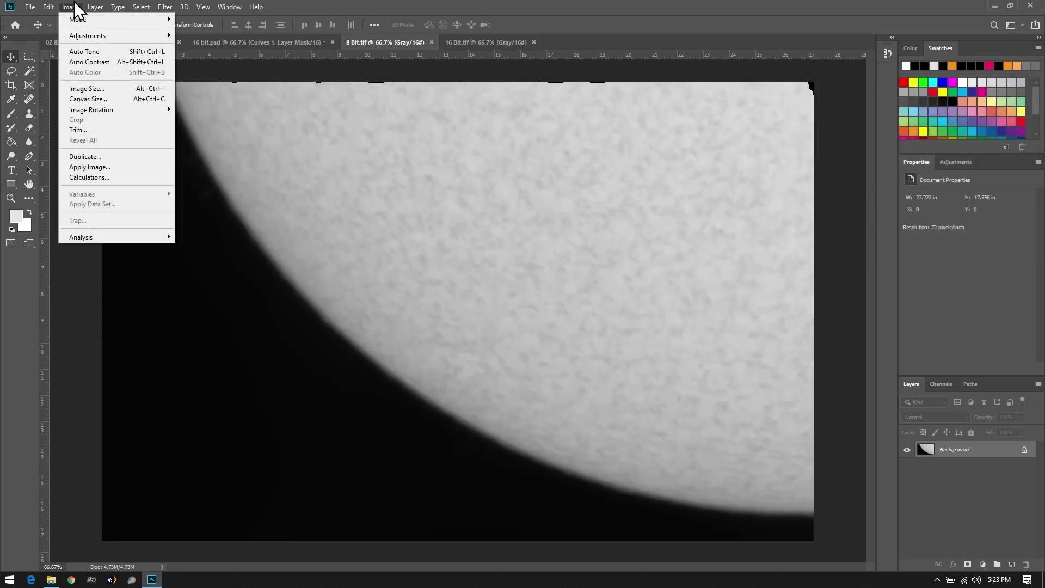
mouse_move(83, 19)
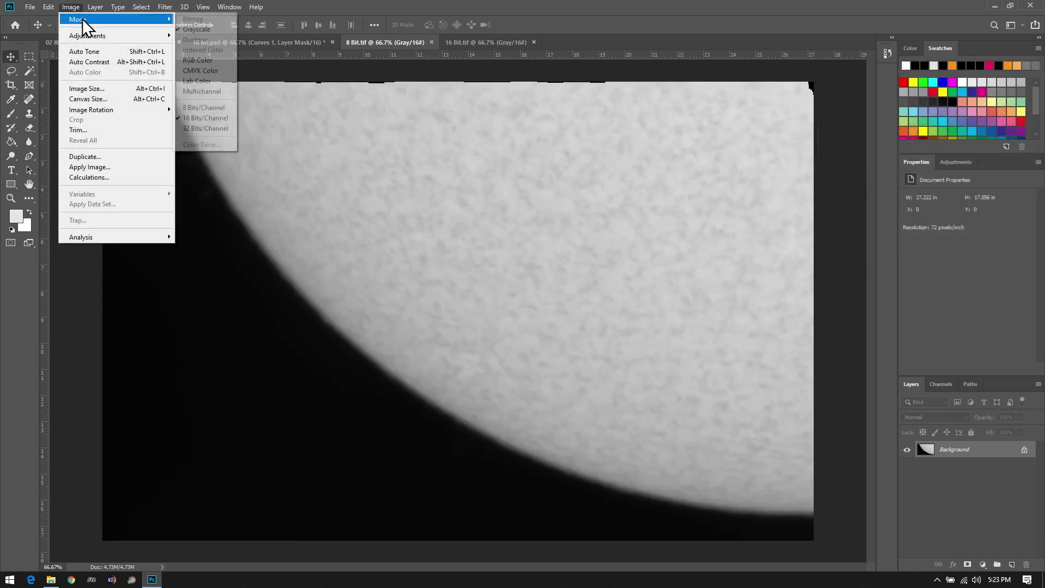
left_click(207, 107)
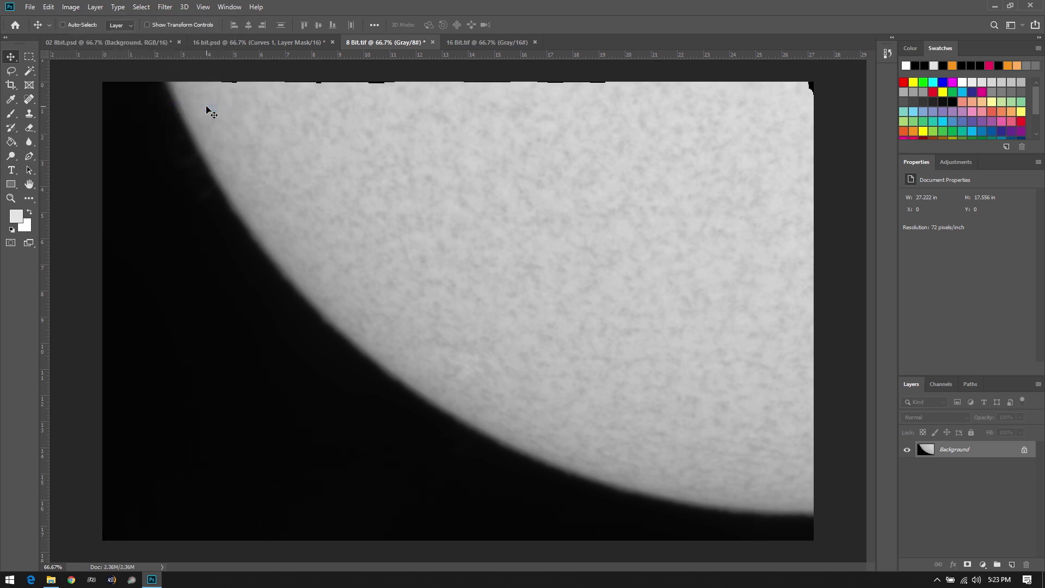
left_click(71, 6)
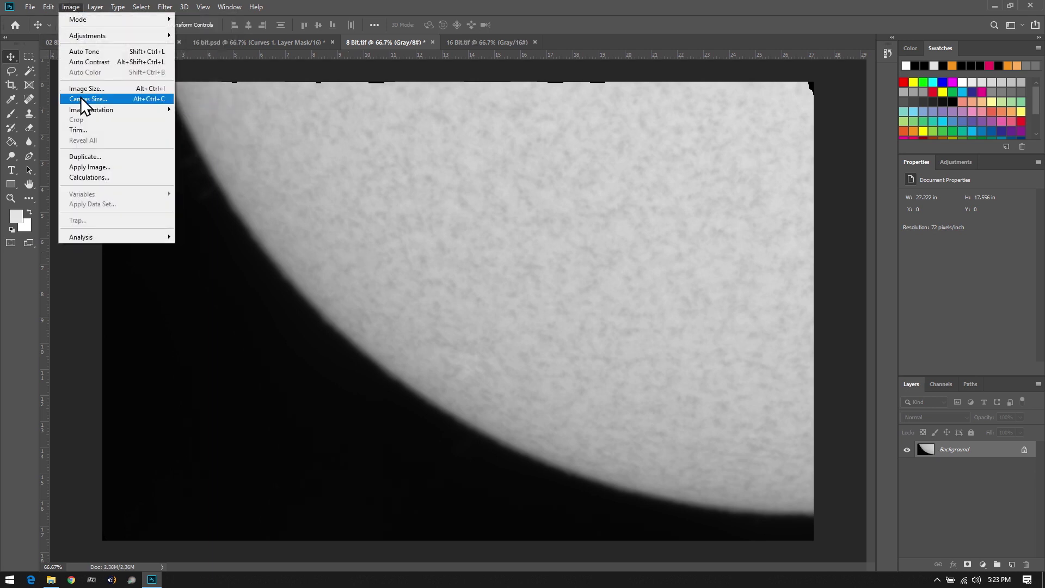
mouse_move(118, 37)
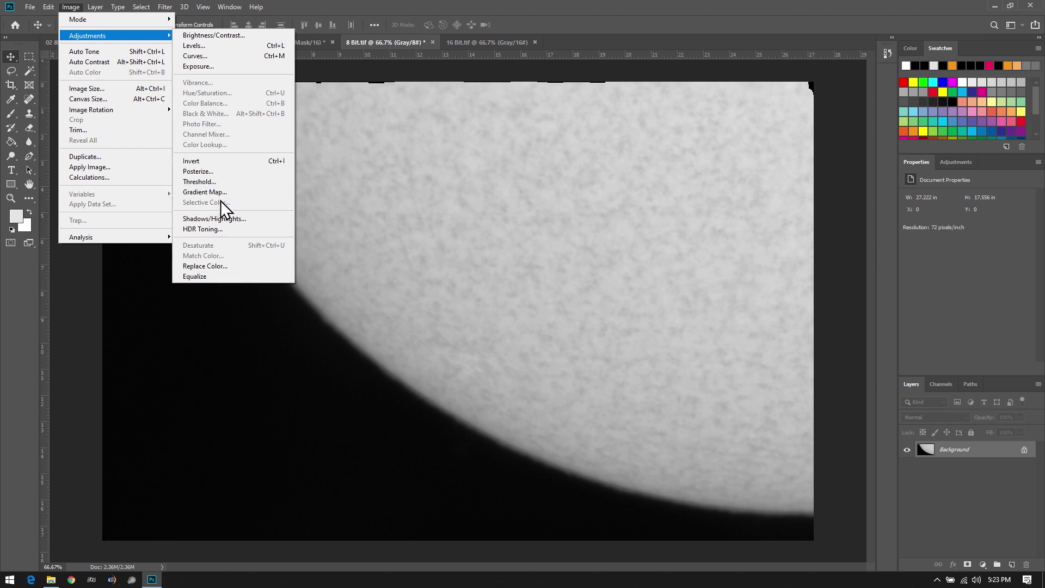
left_click(222, 229)
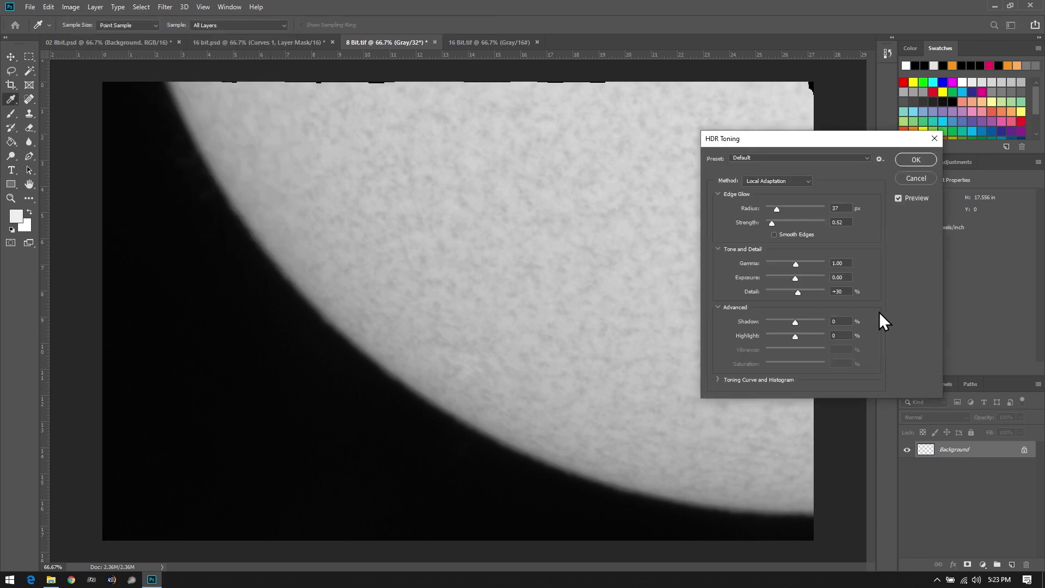
left_click(809, 264)
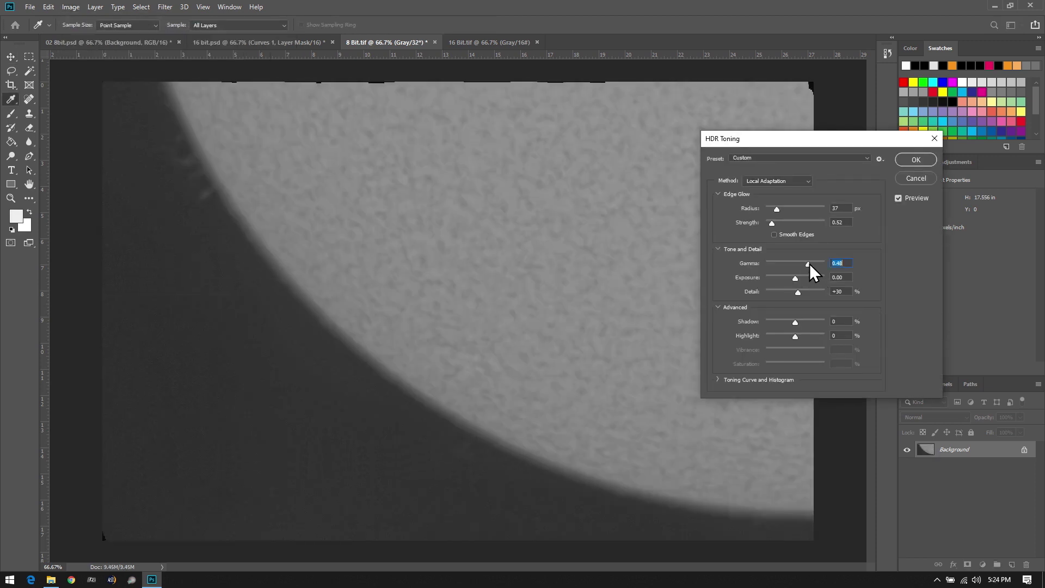
left_click_drag(809, 264, 815, 266)
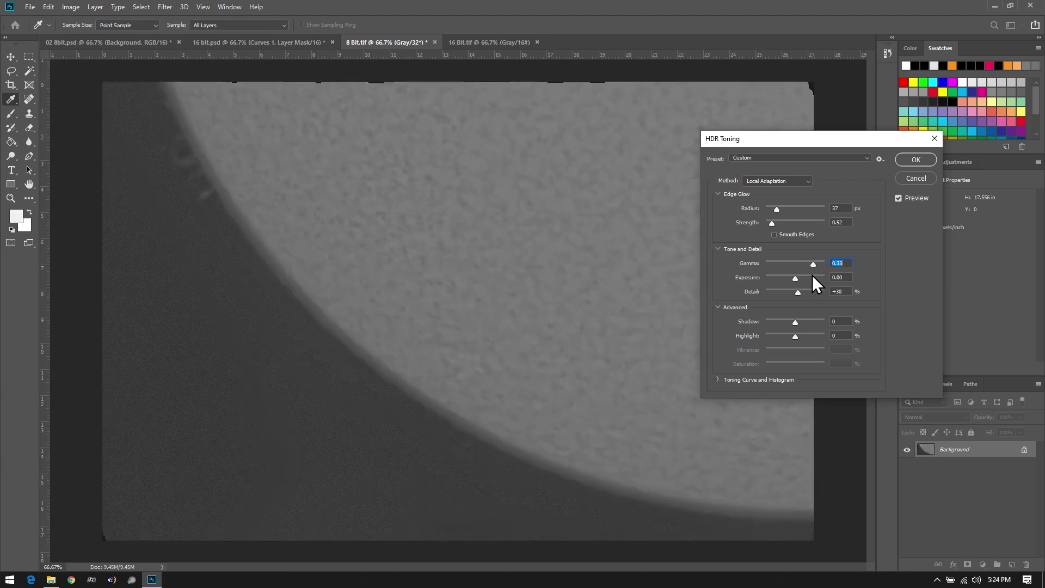
left_click_drag(809, 266, 808, 268)
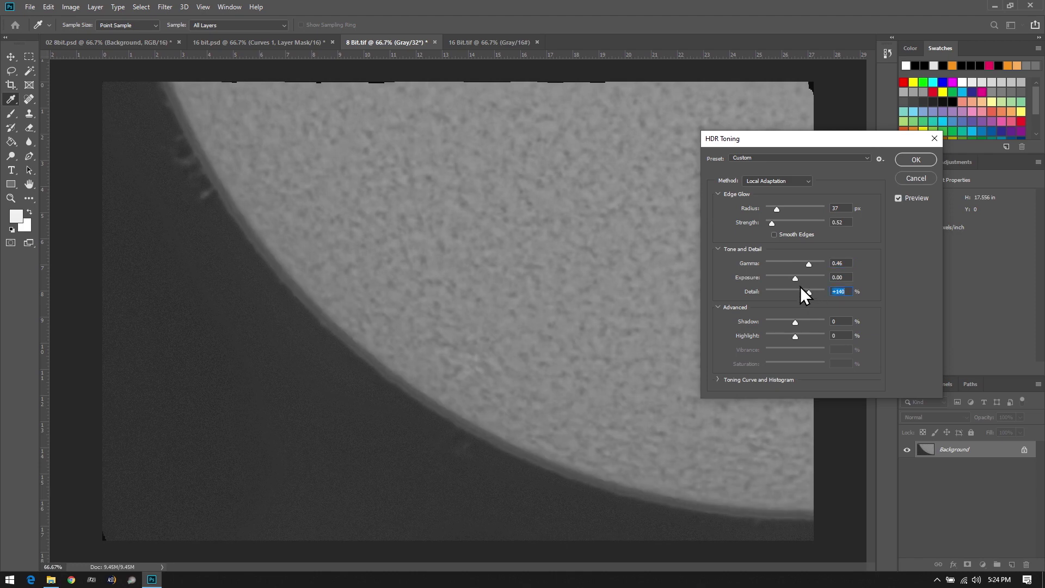
left_click_drag(796, 279, 805, 283)
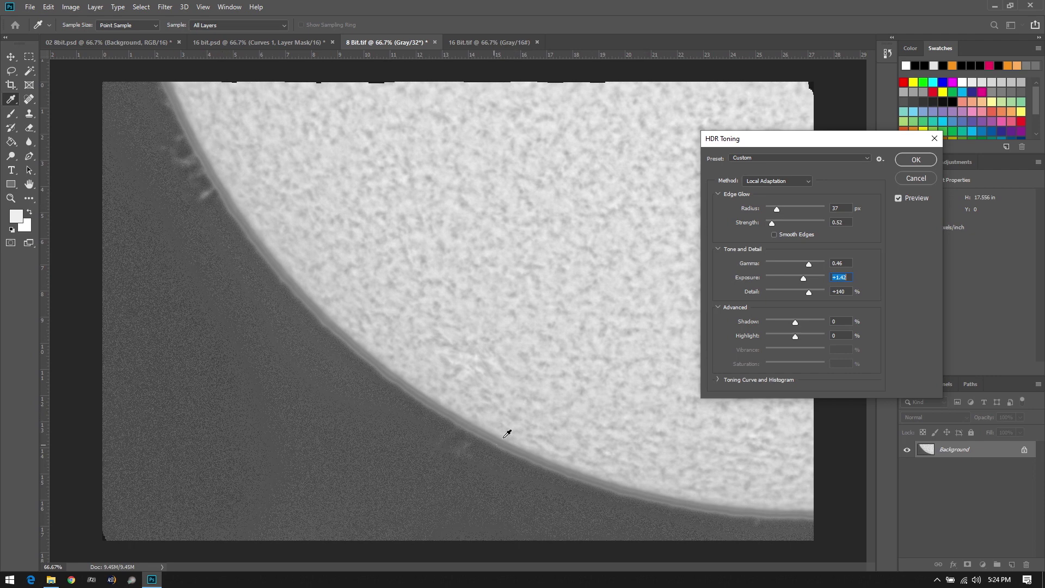
left_click(925, 179)
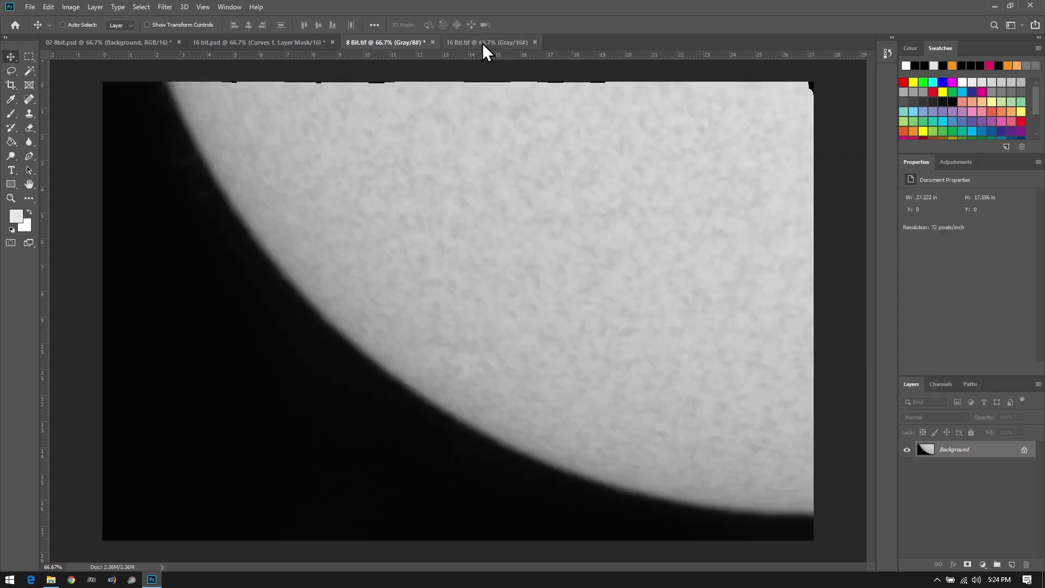
Step: Open Image > Adjustments > HDR Toning on the 16 Bit.tif document
left_click(482, 43)
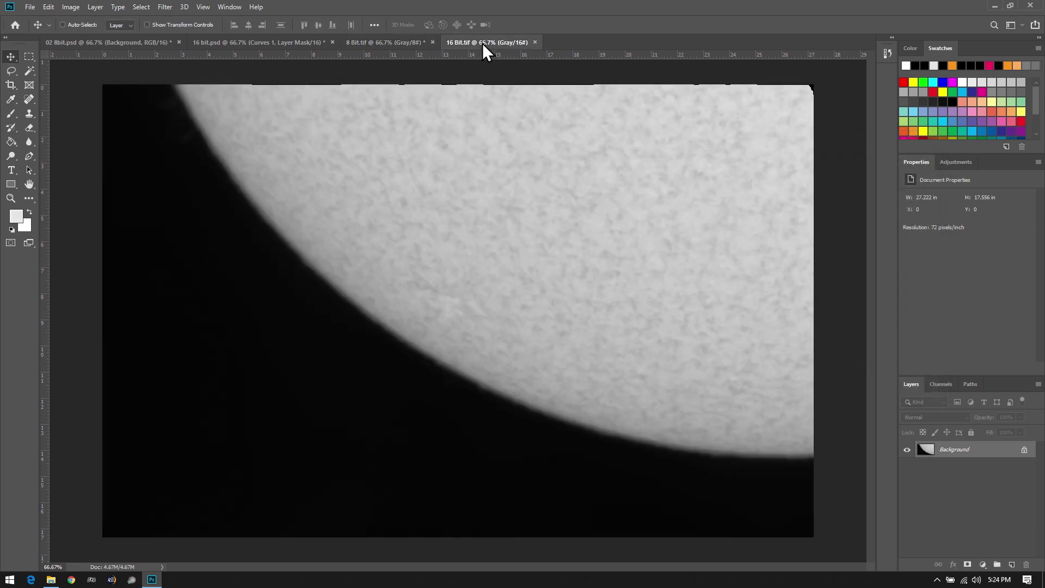
left_click(65, 6)
mouse_move(97, 37)
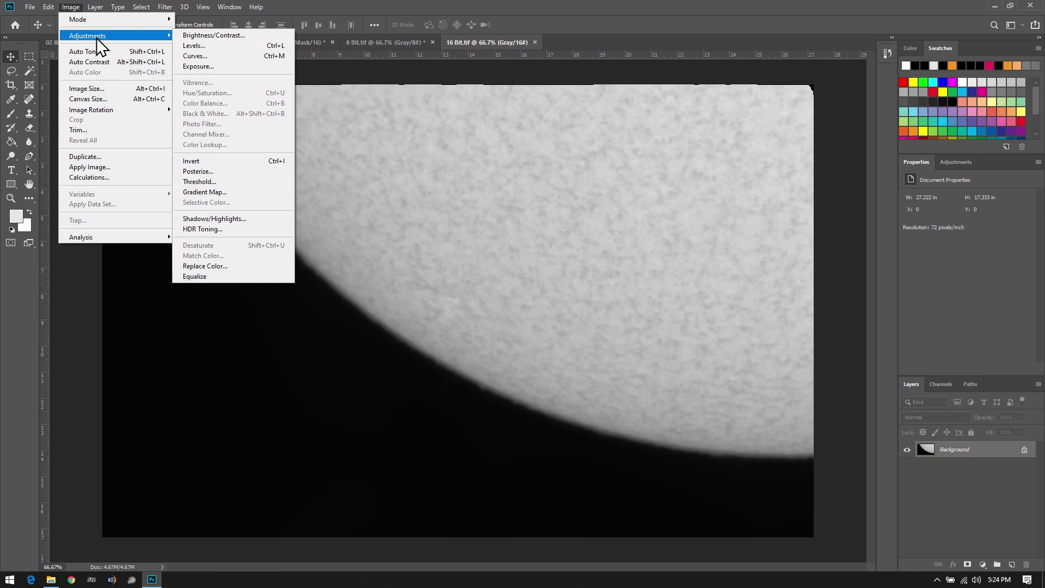
left_click(209, 229)
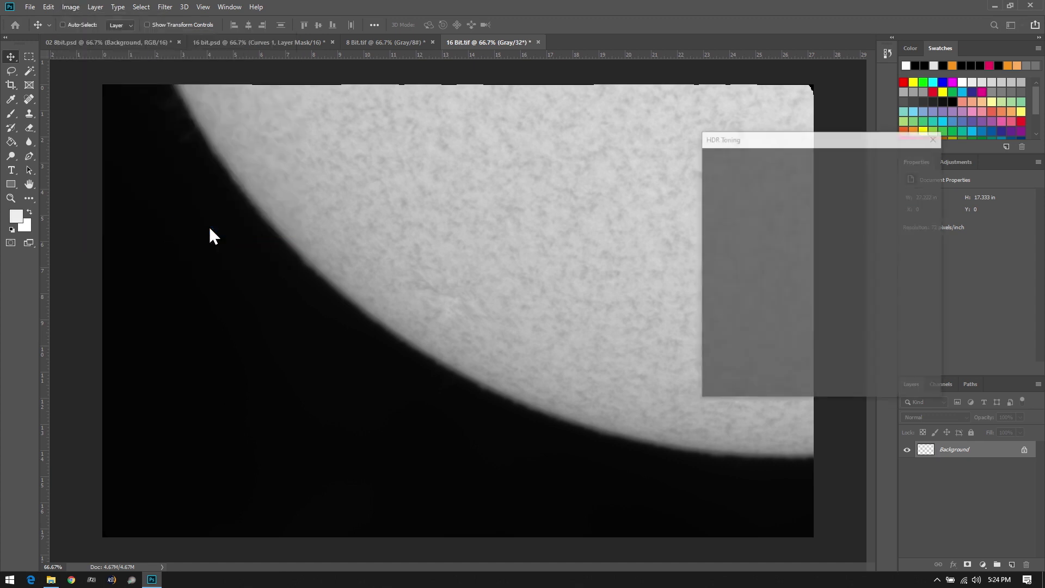
Step: Preview HDR Toning with Detail +157, Exposure +1.15, Radius 192 px, then cancel
left_click_drag(802, 265, 813, 266)
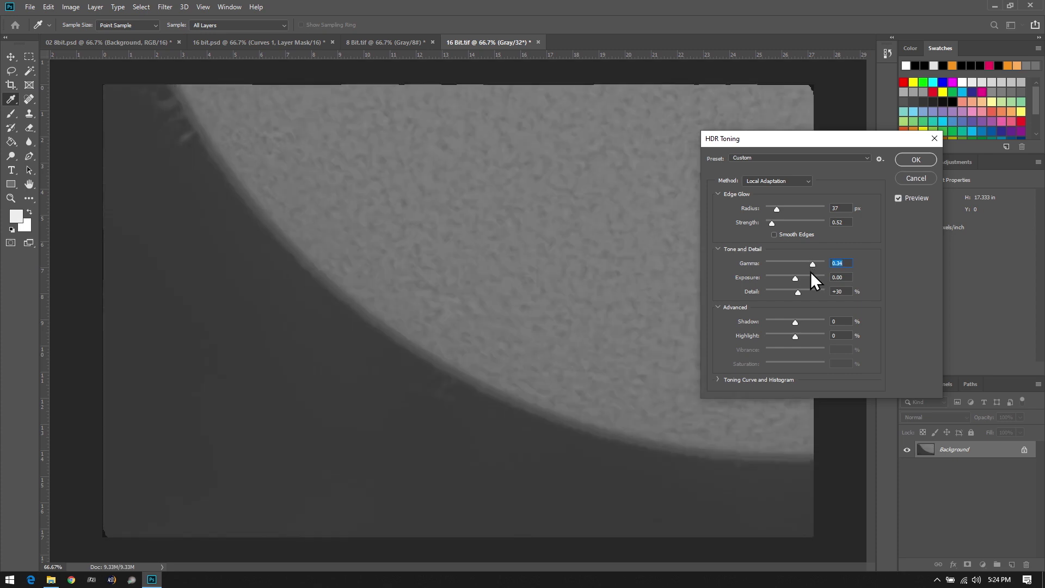
left_click(807, 292)
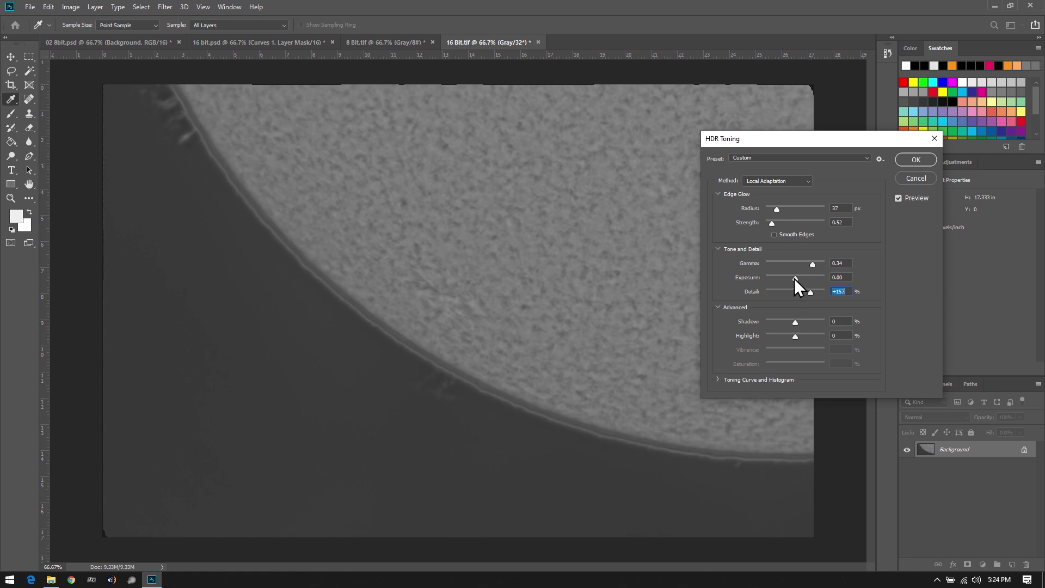
left_click_drag(794, 279, 803, 282)
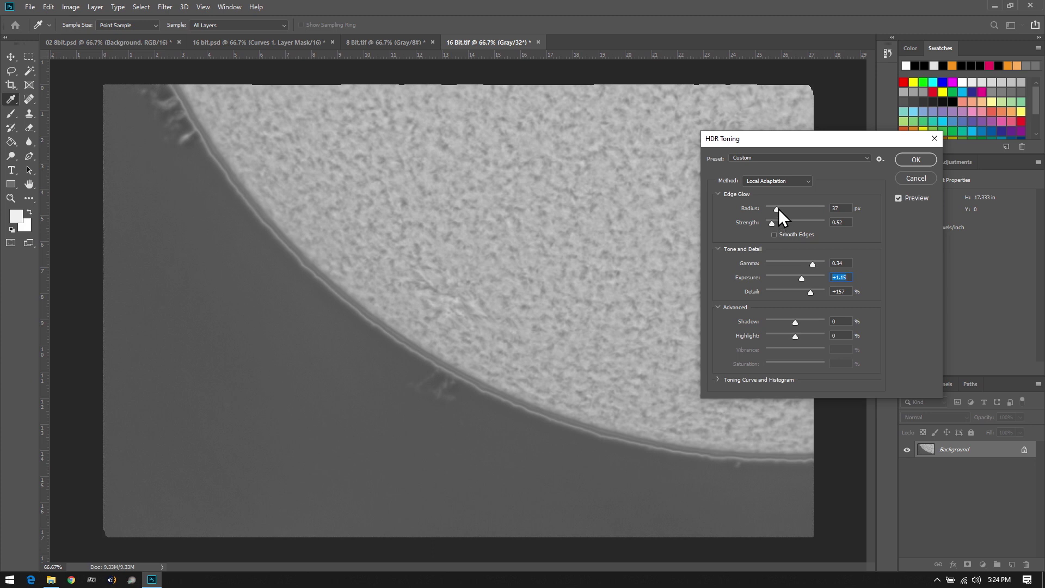
left_click_drag(778, 209, 810, 216)
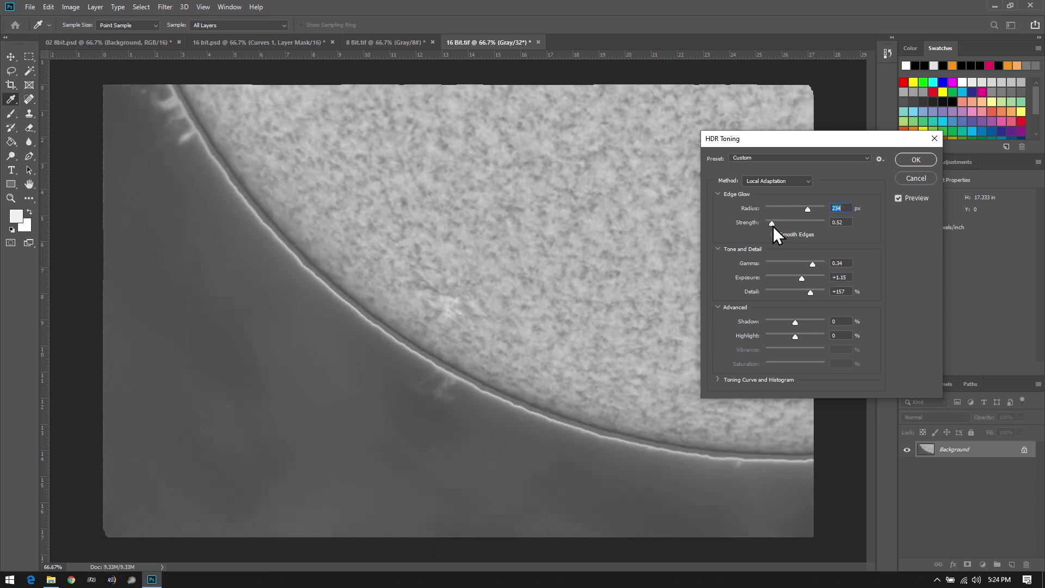
mouse_move(773, 226)
left_mouse_down()
mouse_move(786, 229)
mouse_move(775, 222)
left_mouse_up()
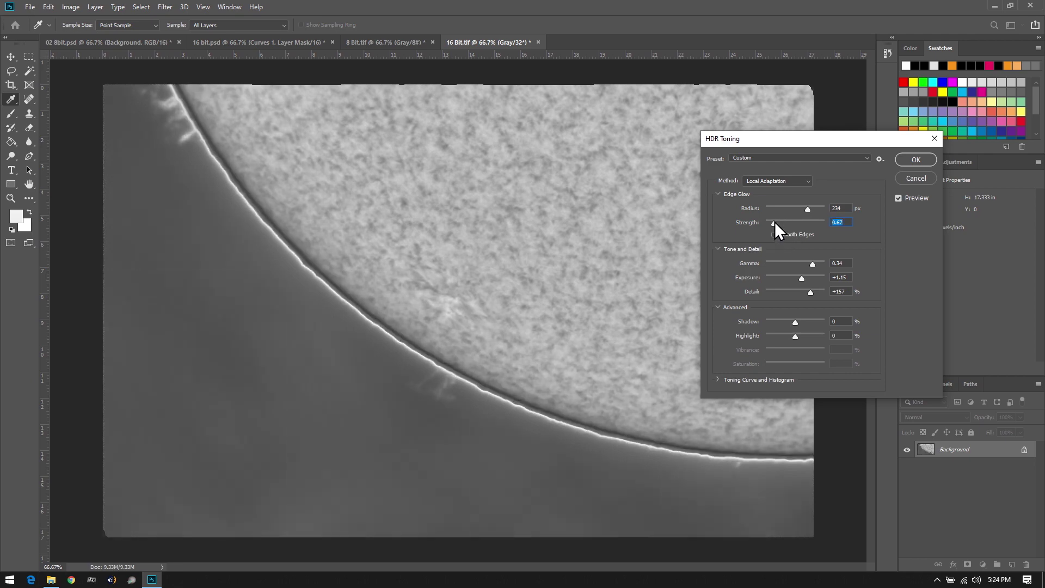
left_click(801, 211)
left_click(913, 178)
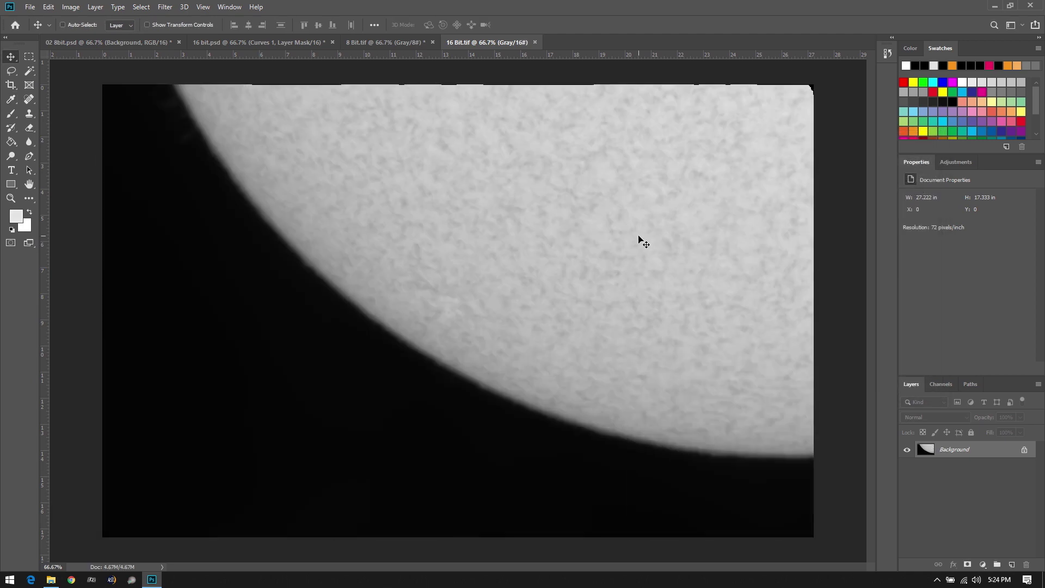
Step: Compare Capture folder SER sizes in Explorer: 8 Bit 4.43 GB versus 16 Bit 8.82 GB
left_click(51, 579)
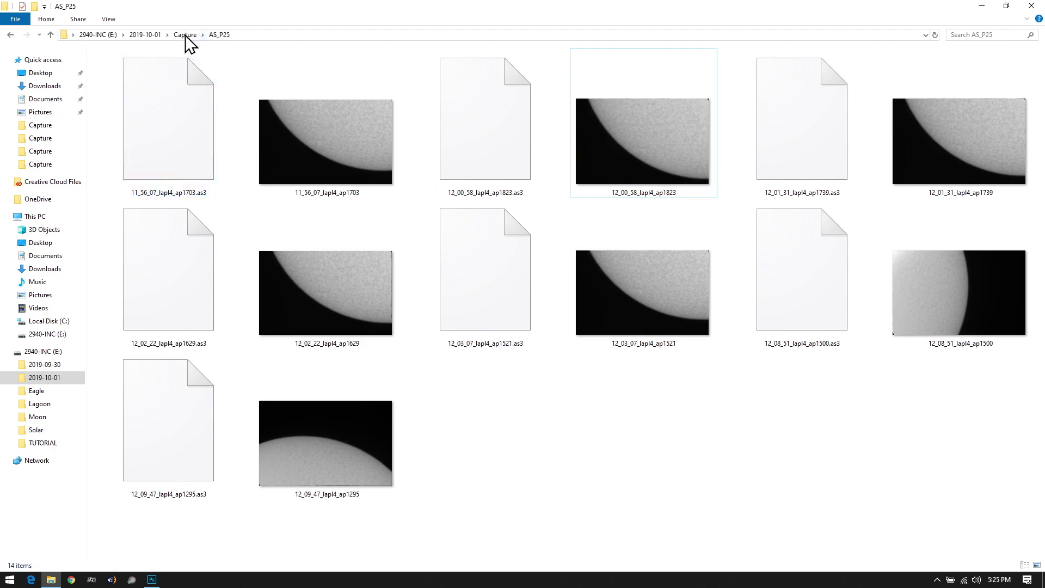
left_click(185, 35)
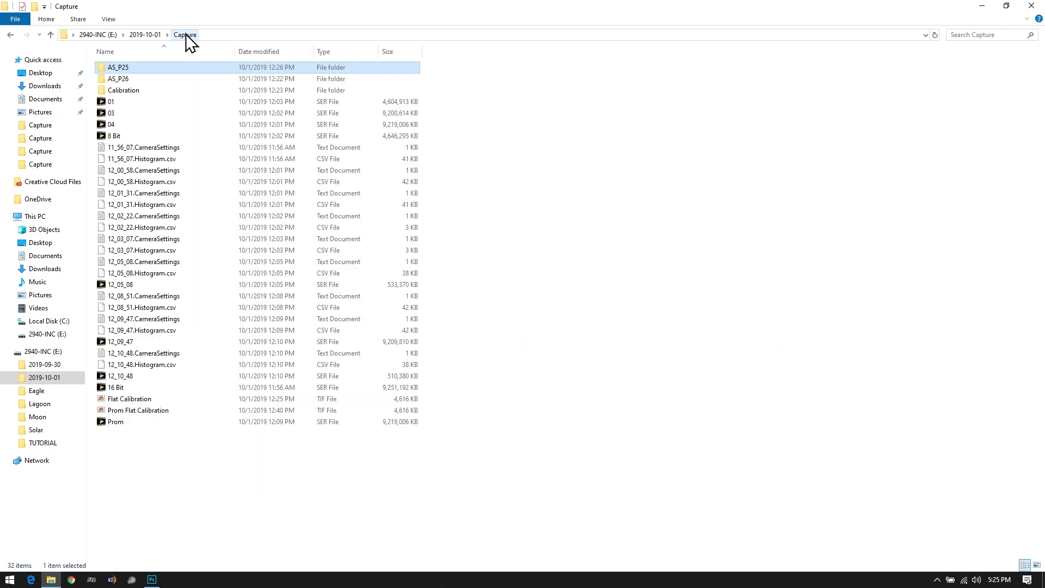
left_click(129, 140)
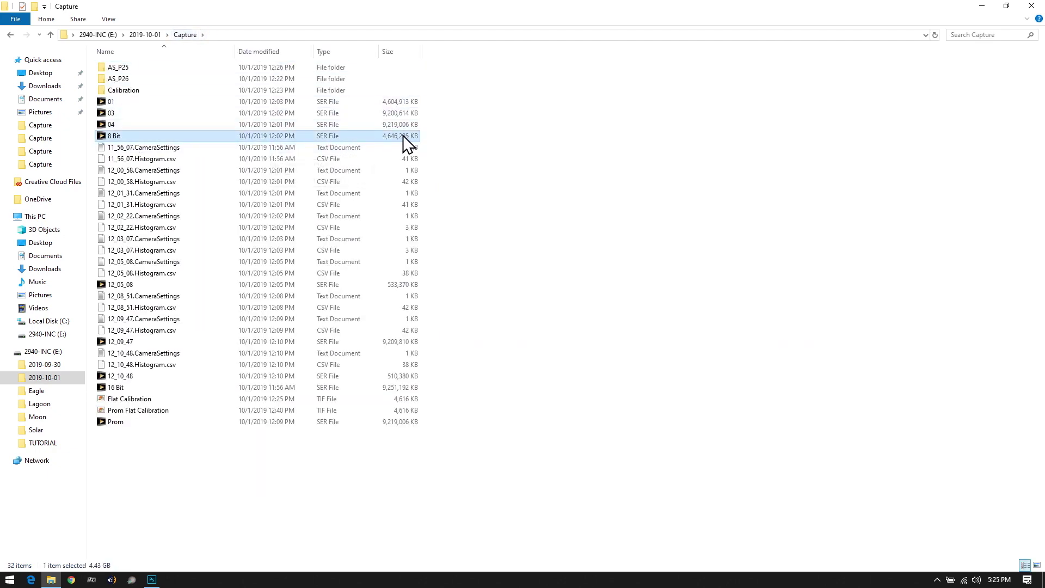
left_click(117, 388)
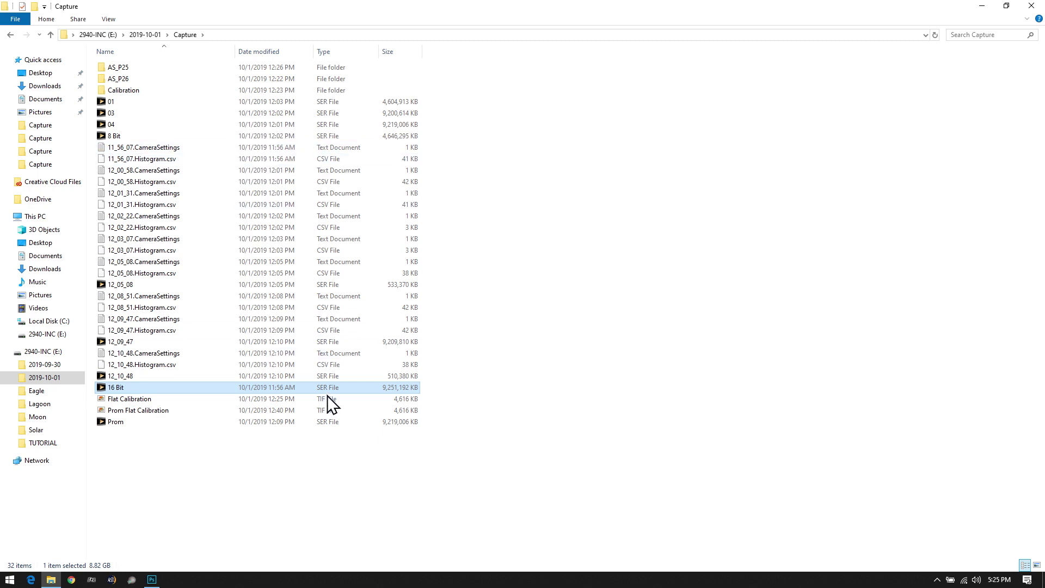
left_click(203, 138)
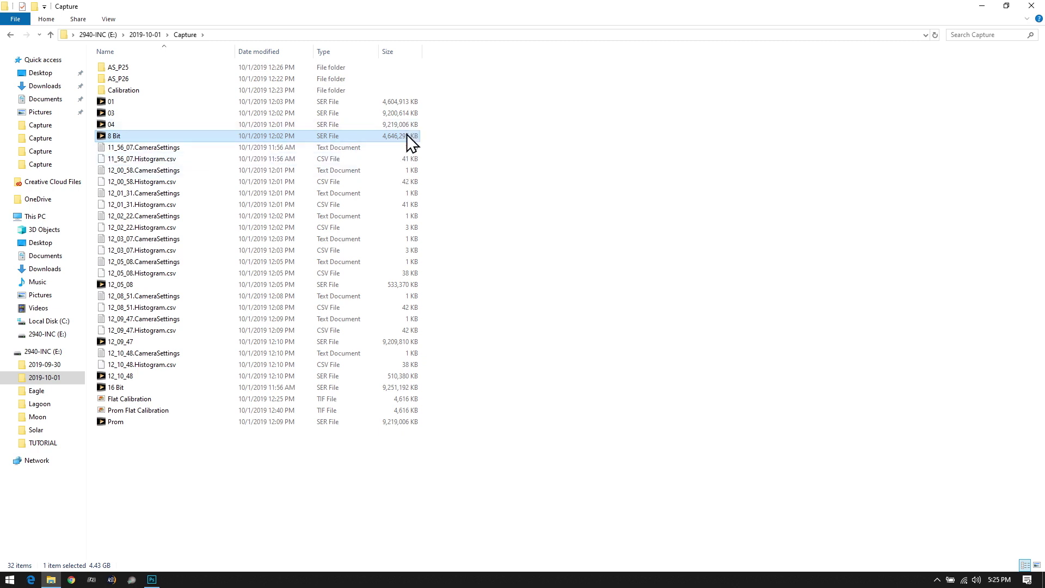
left_click(539, 186)
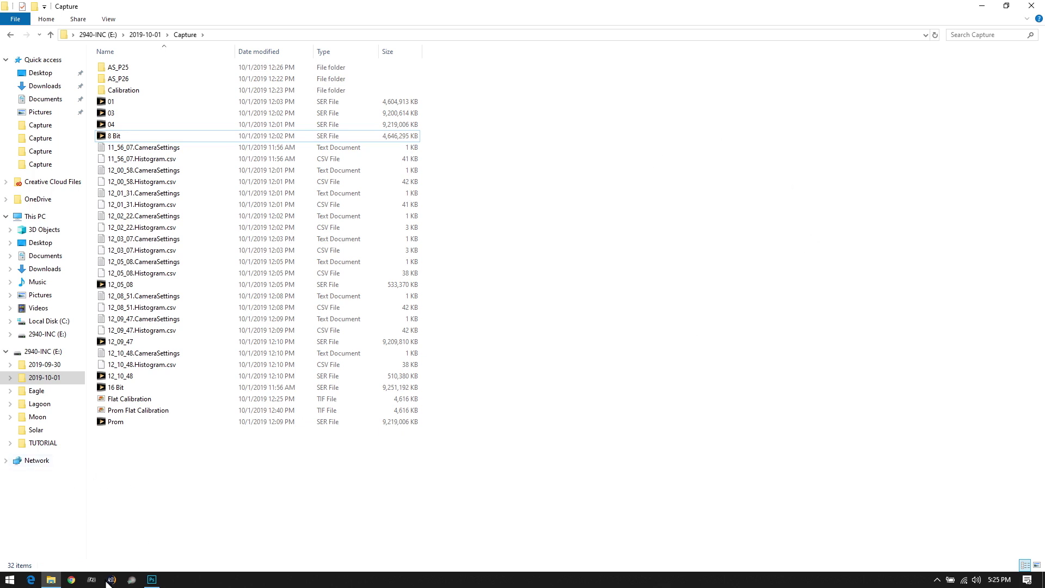
left_click(54, 581)
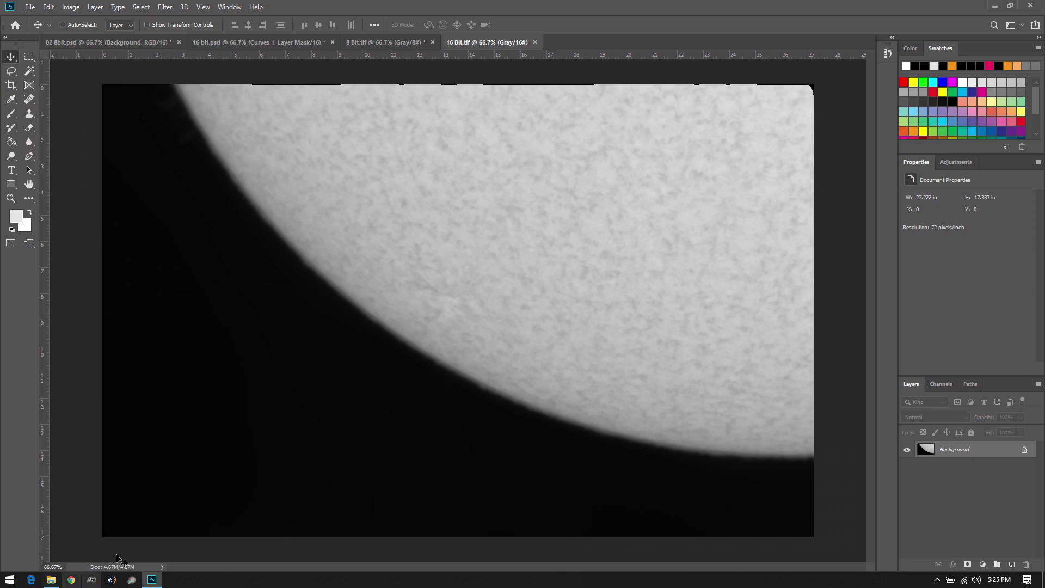
Step: Compare 16 bit.psd with 02 8bit.psd, switching between them and ending on 16 bit.psd
left_click(249, 39)
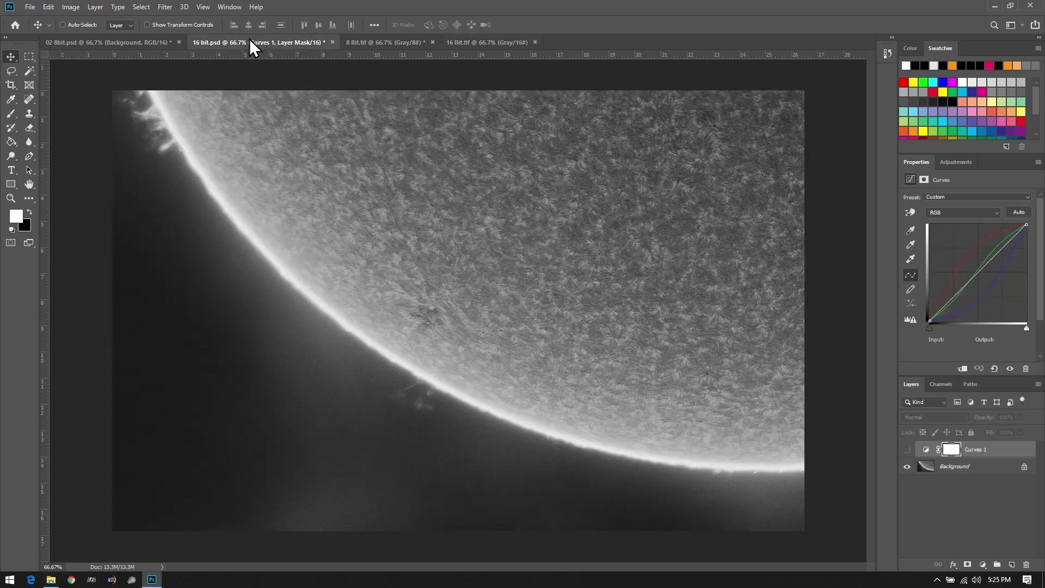
left_click(148, 42)
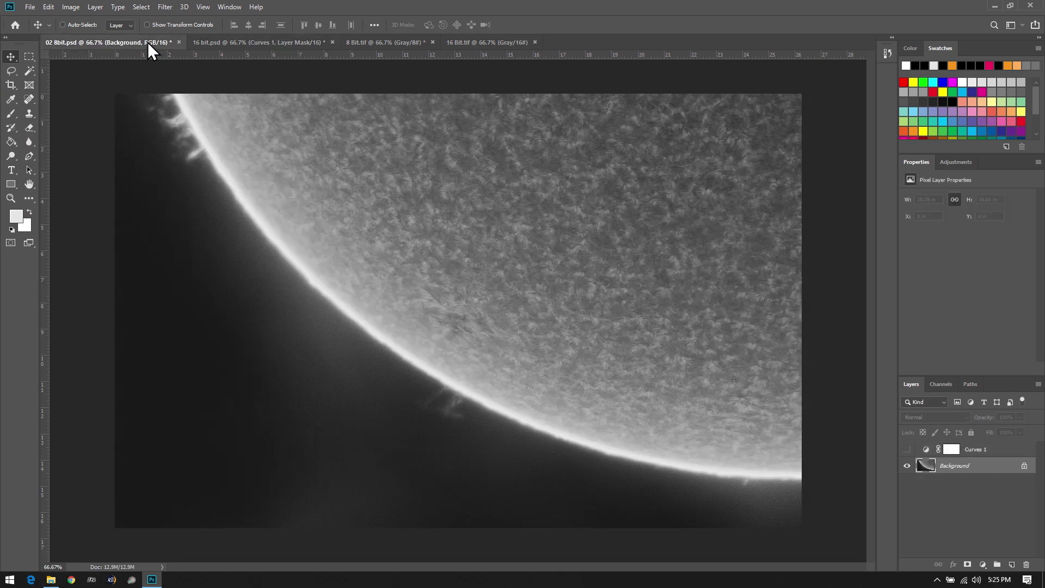
left_click(250, 45)
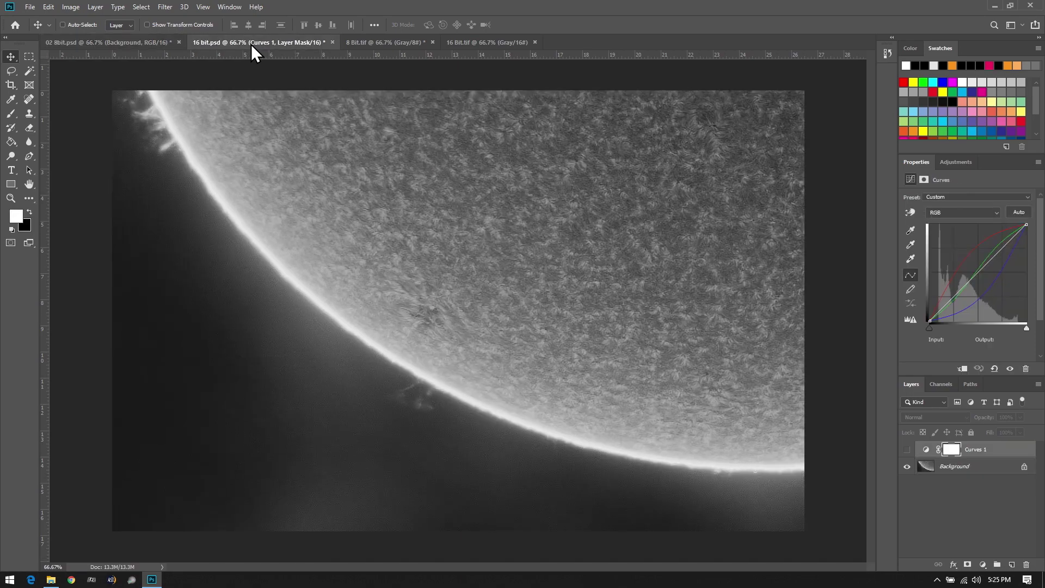